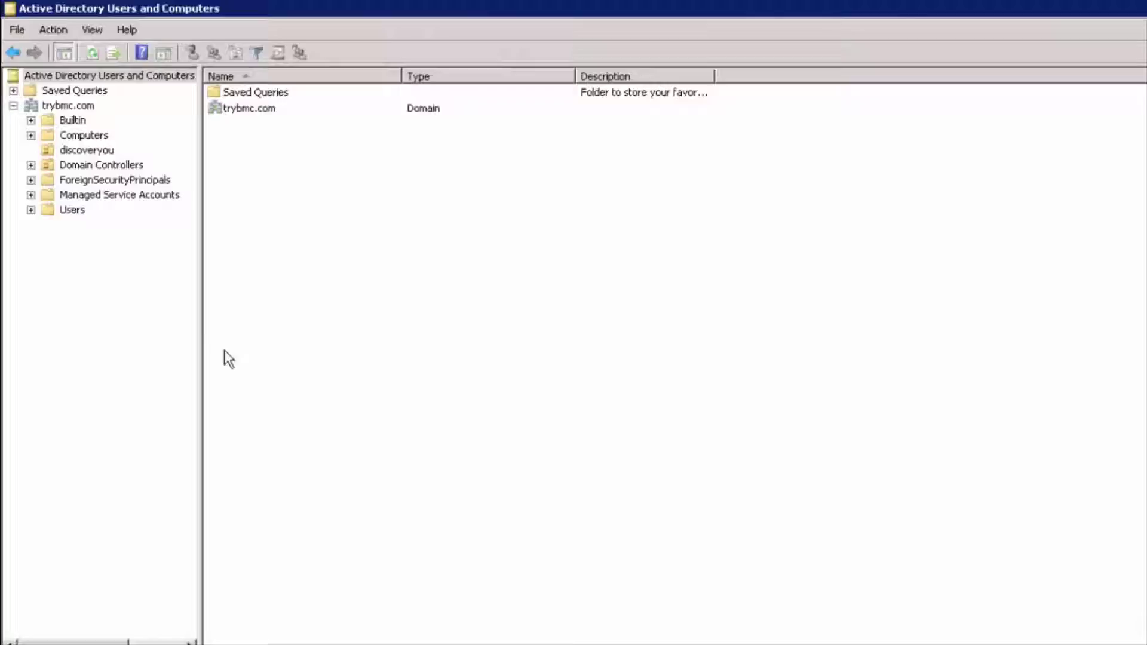
Open discoveryou under trybmc.com and review the DISC11-Admins group's members.
{"action": "left_click", "coordinate": [79, 107]}
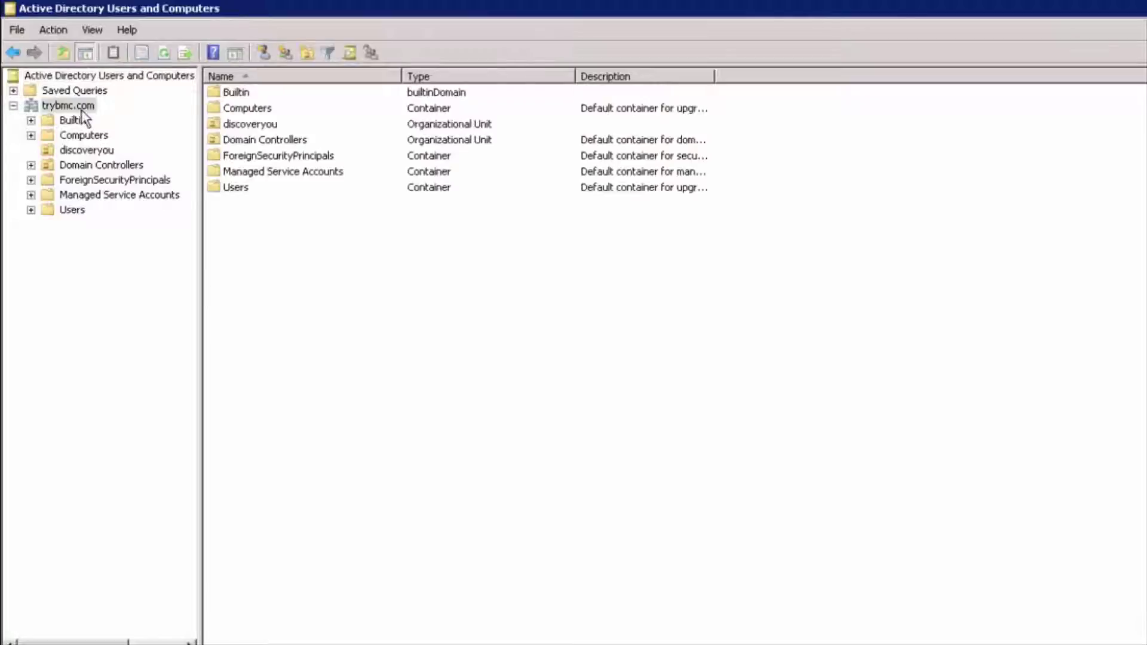
{"action": "double_click", "coordinate": [240, 128]}
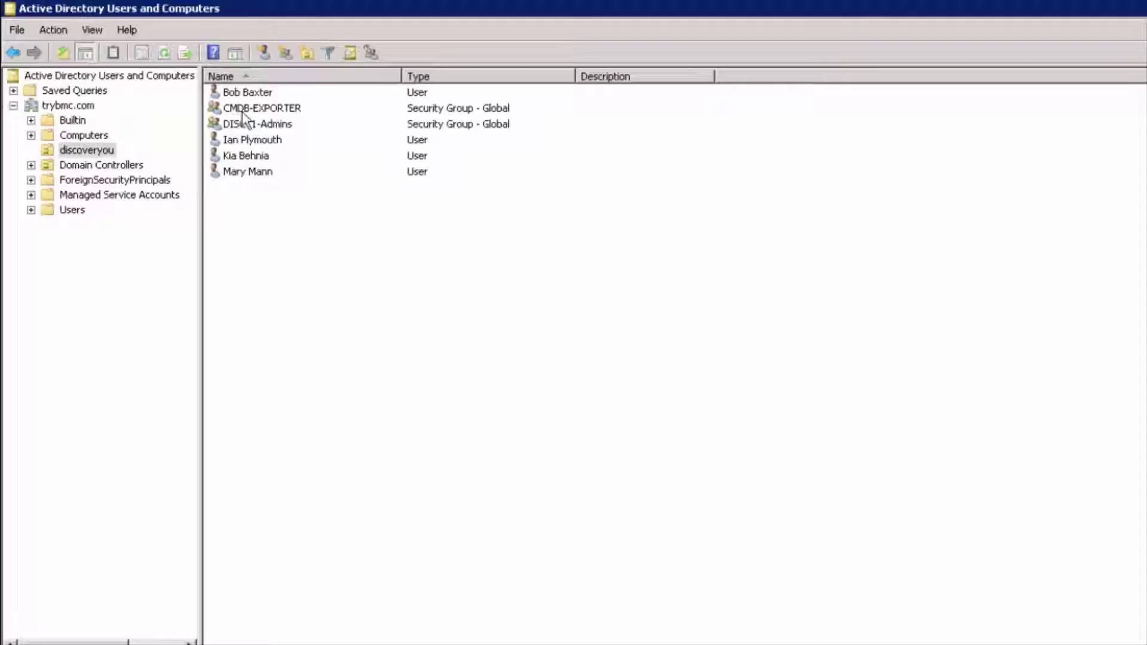
{"action": "left_click", "coordinate": [288, 133]}
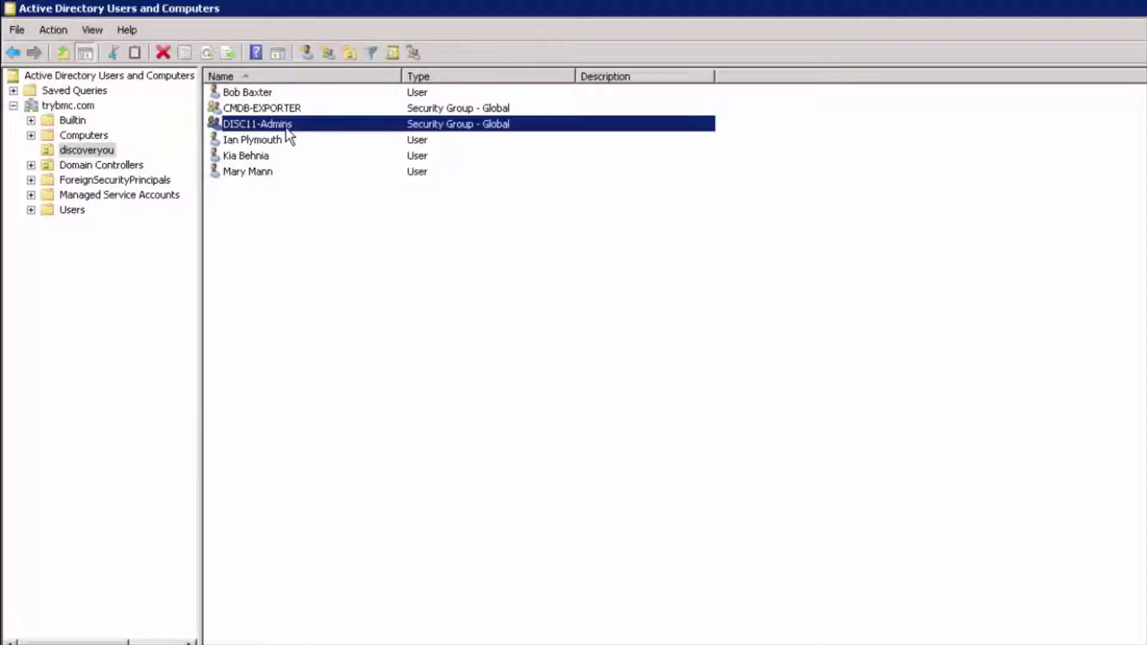
{"action": "double_click", "coordinate": [217, 126]}
{"action": "left_click", "coordinate": [518, 169]}
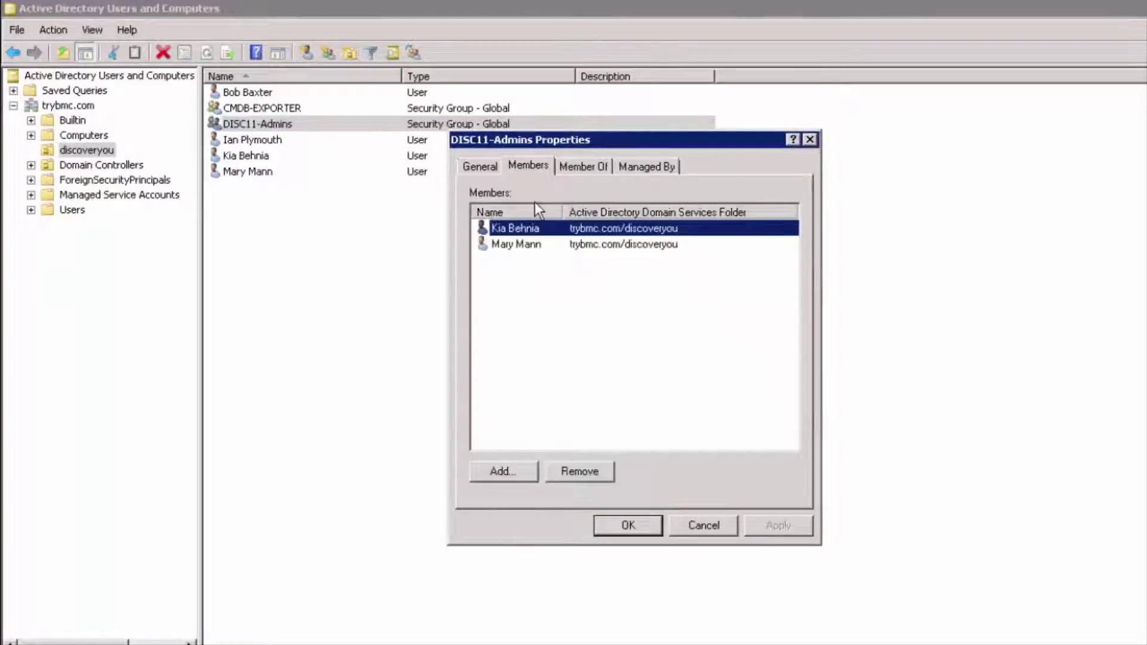
{"action": "left_click", "coordinate": [701, 525]}
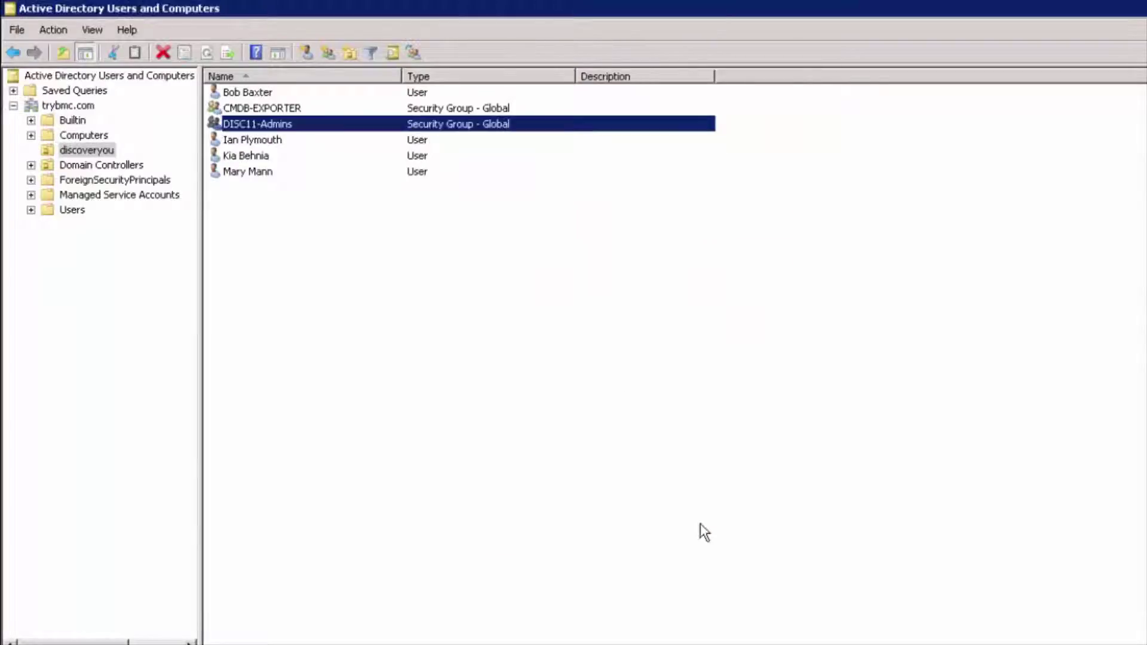
Review the CMDB-EXPORTER group's members and close its properties.
{"action": "double_click", "coordinate": [292, 110]}
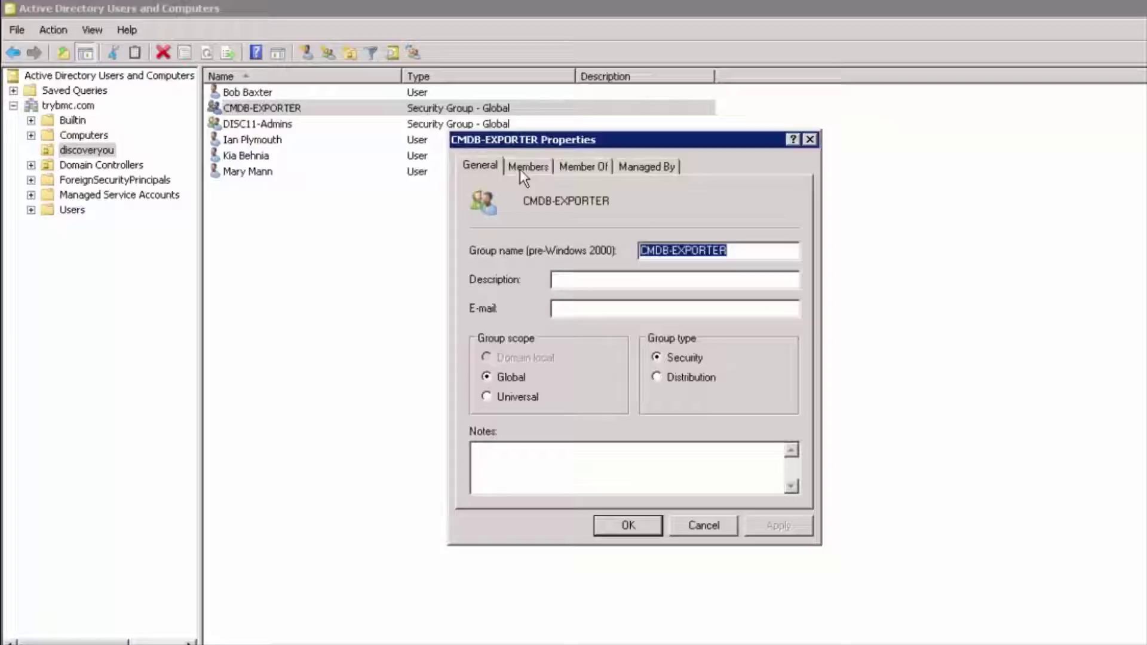
{"action": "left_click", "coordinate": [525, 169]}
{"action": "left_click", "coordinate": [603, 351]}
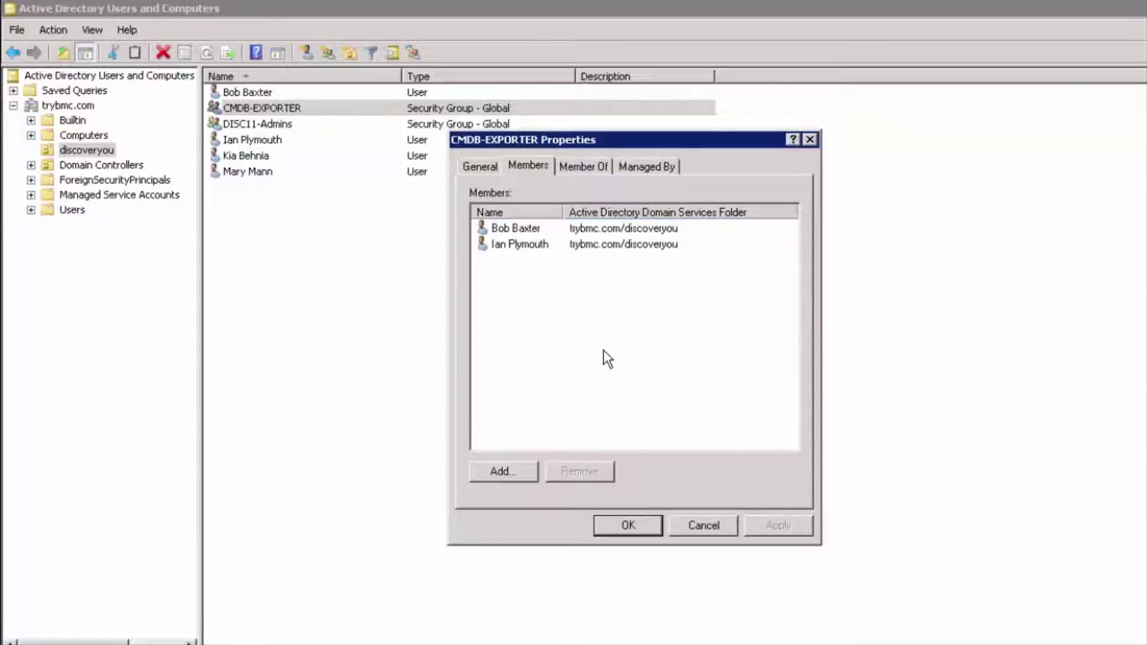
{"action": "left_click", "coordinate": [654, 522]}
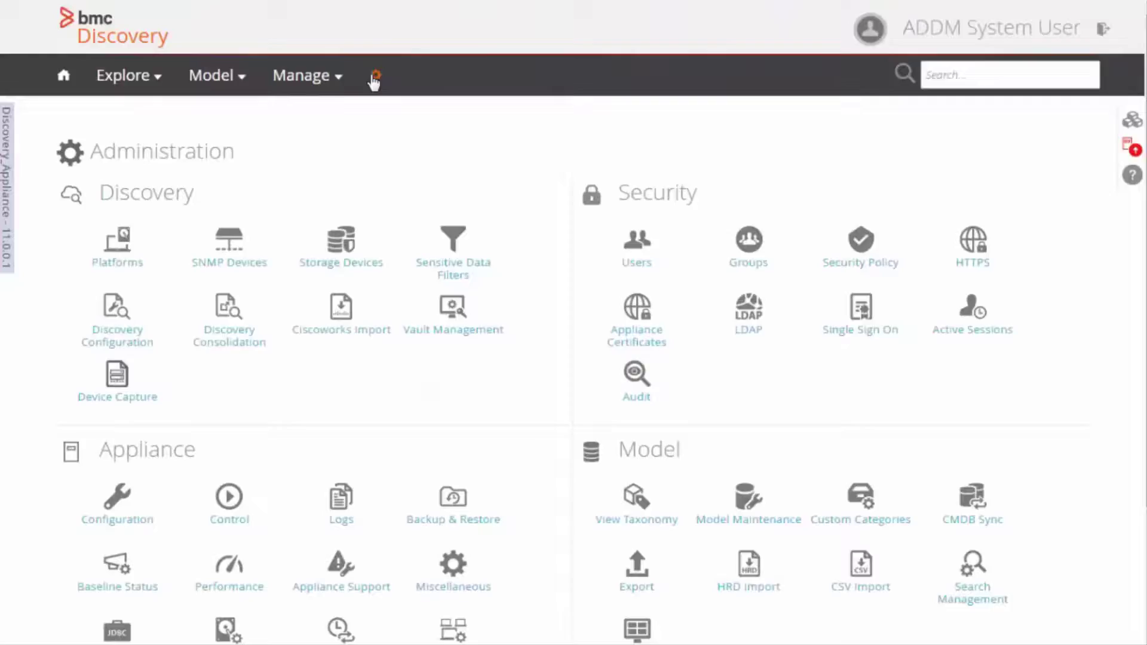
Enable LDAP support and enter server URI ldap://ldapserver.trybmc.com:389.
{"action": "left_click", "coordinate": [749, 315]}
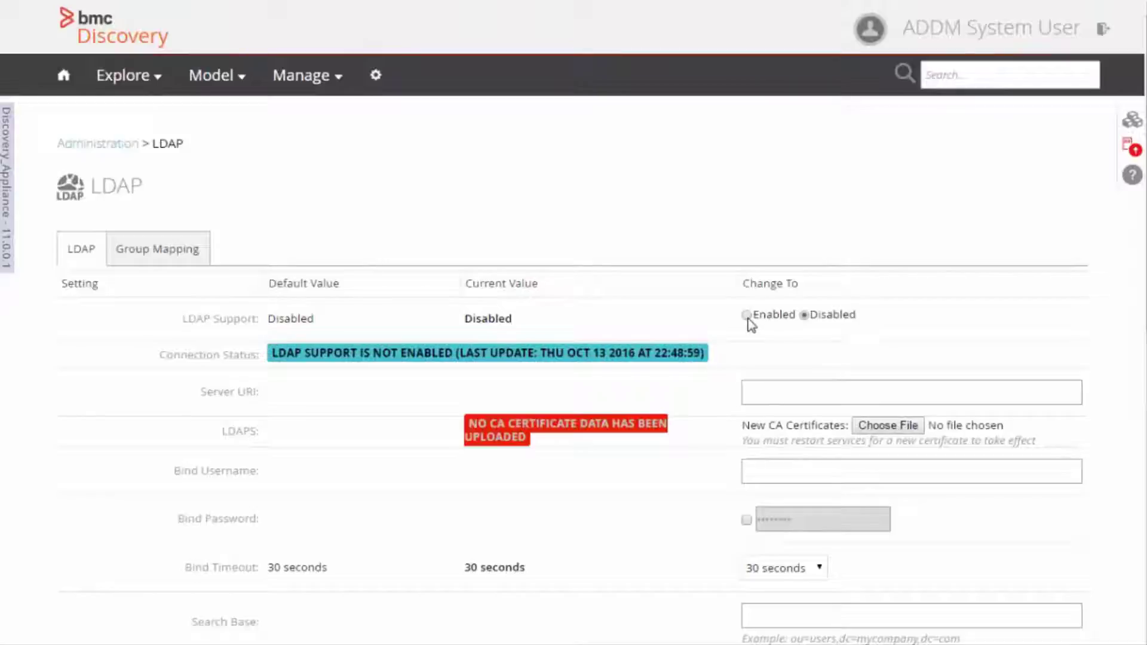
{"action": "left_click", "coordinate": [747, 315]}
{"action": "left_click", "coordinate": [772, 389]}
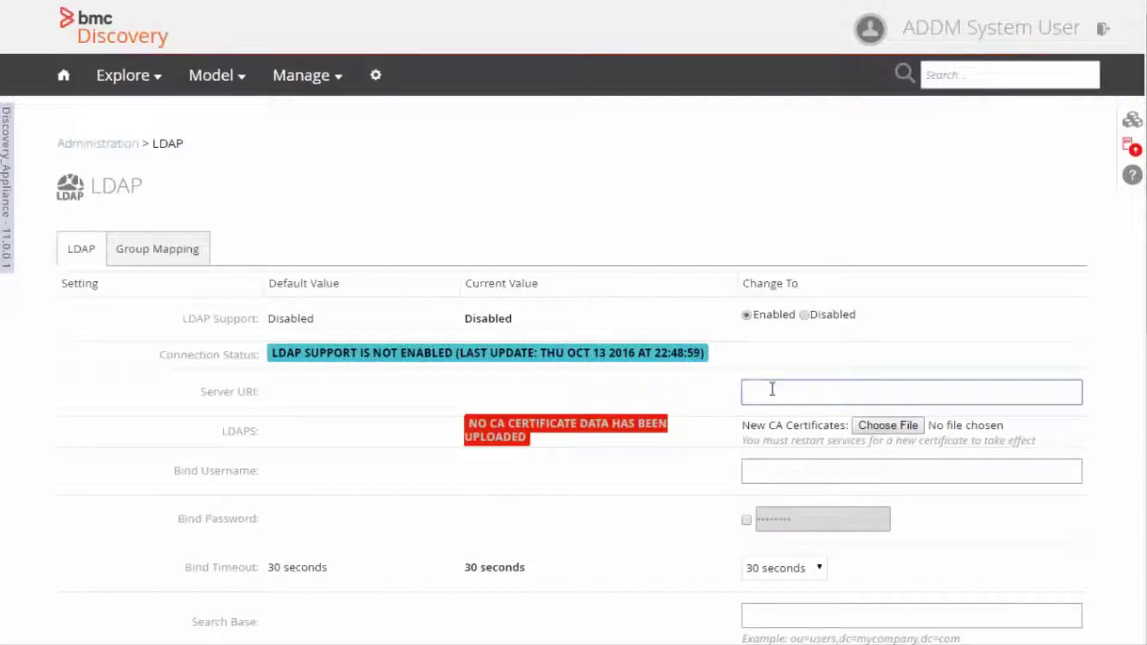
{"action": "type", "text": "ldap:"}
{"action": "type", "text": "//ldapse"}
{"action": "type", "text": "rver.tr"}
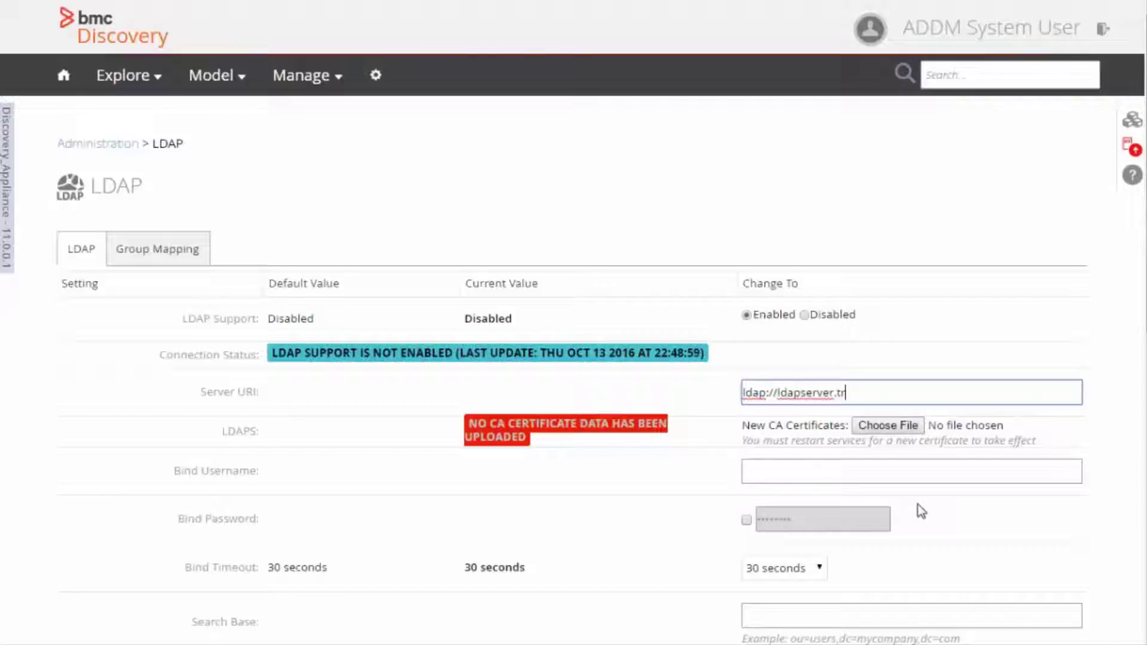
{"action": "type", "text": "ybmc.com:3"}
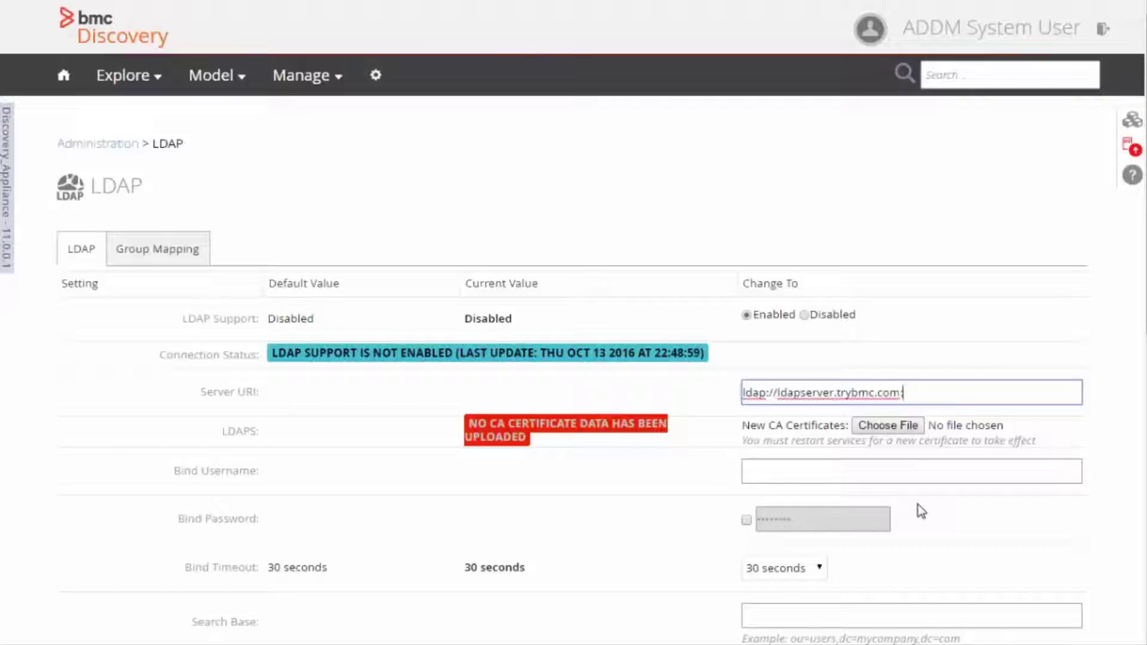
{"action": "type", "text": "89"}
{"action": "scroll", "coordinate": [1112, 350], "scroll_direction": "down", "scroll_amount": 2}
{"action": "scroll", "coordinate": [918, 358], "scroll_direction": "down", "scroll_amount": 1}
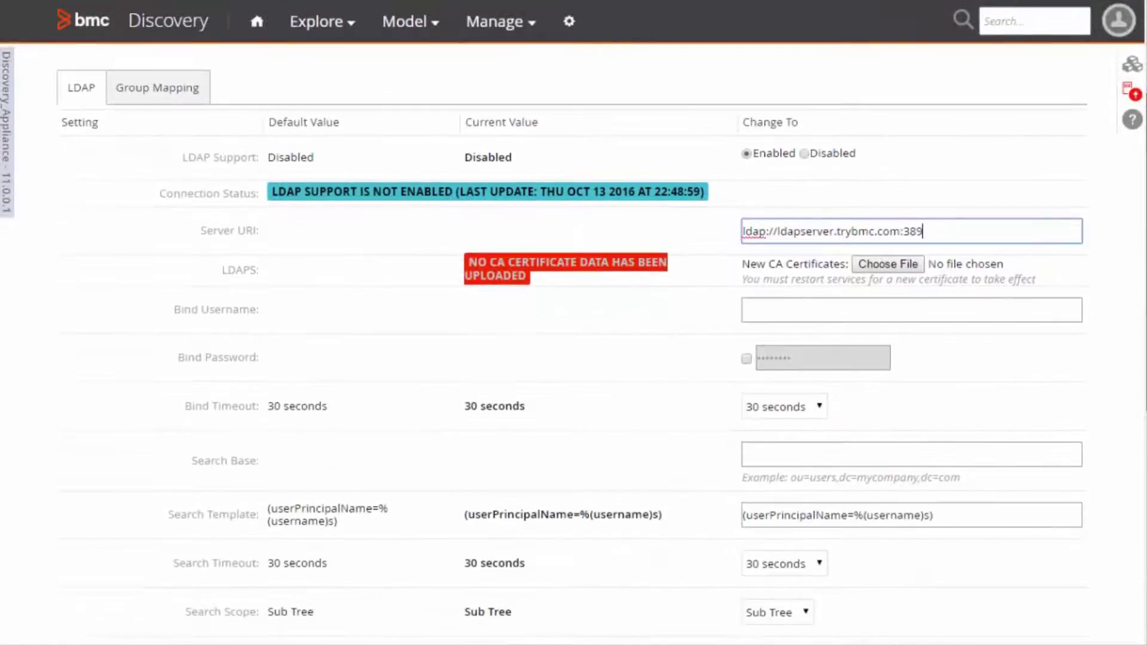
{"action": "left_click", "coordinate": [919, 313]}
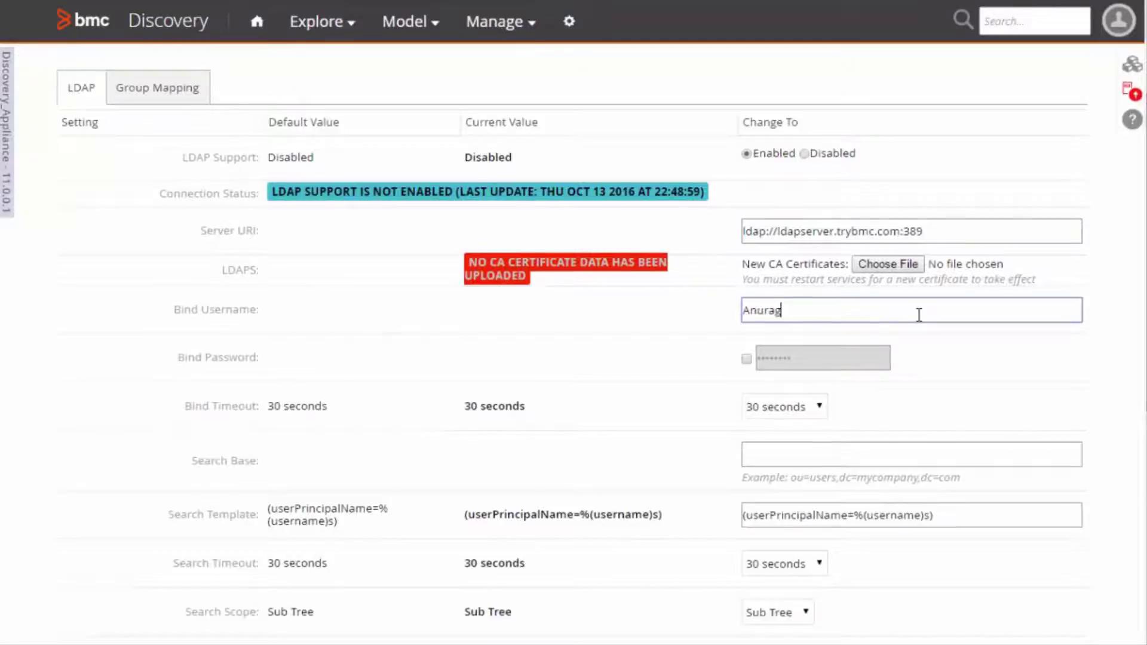
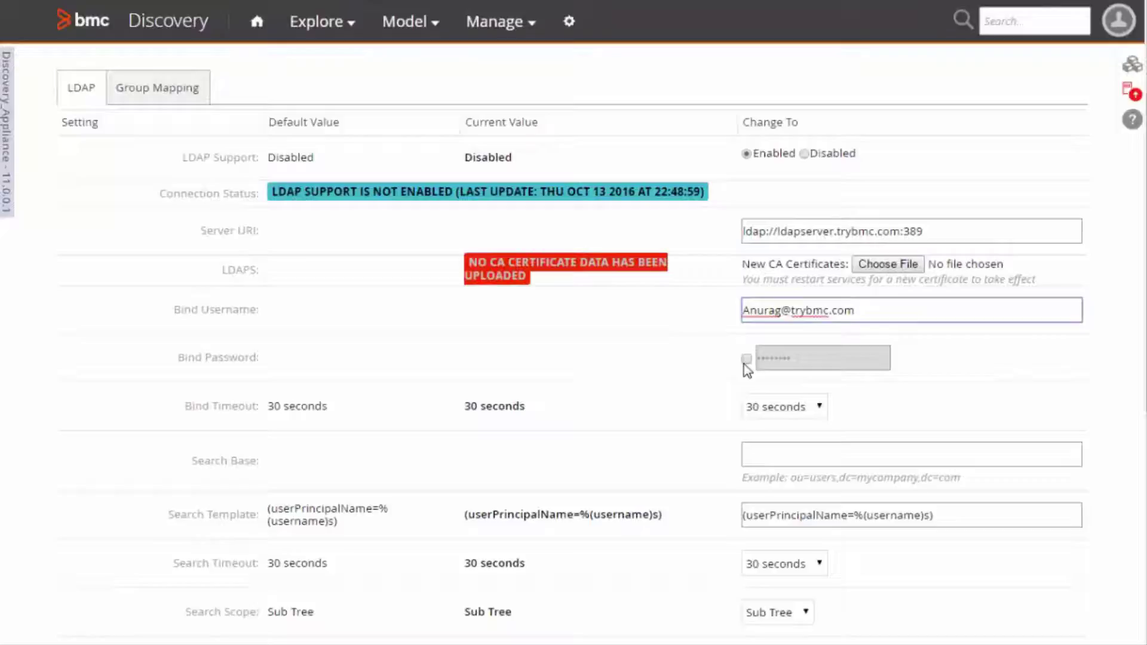
{"action": "left_click", "coordinate": [747, 358]}
{"action": "type", "text": "•••"}
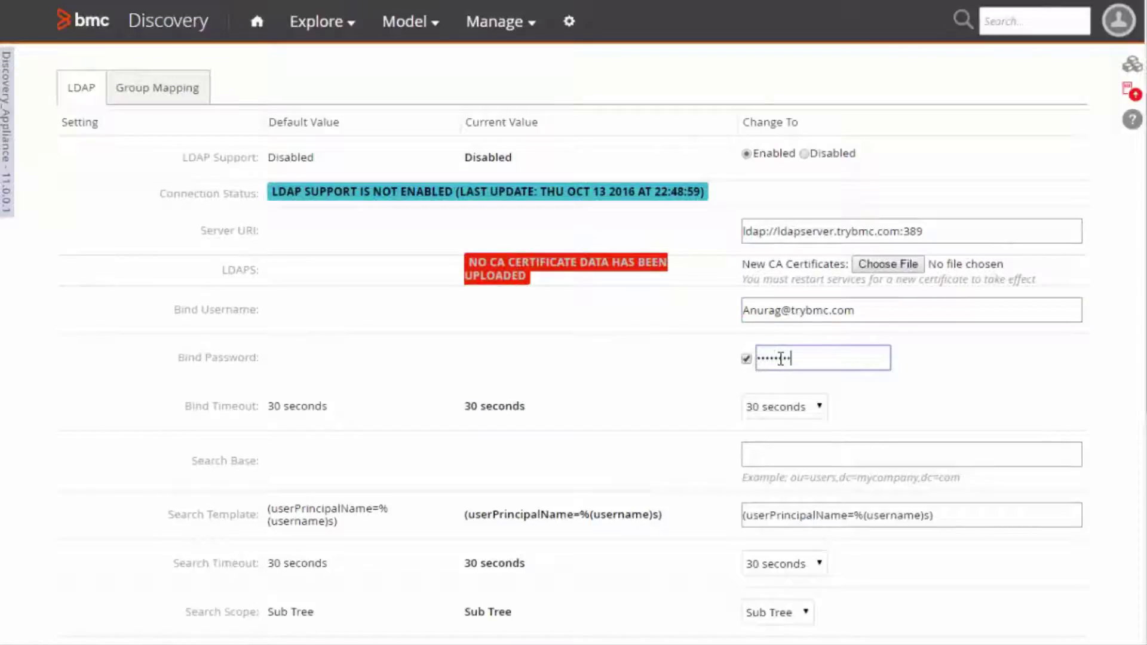
{"action": "scroll", "coordinate": [871, 356], "scroll_direction": "down", "scroll_amount": 1}
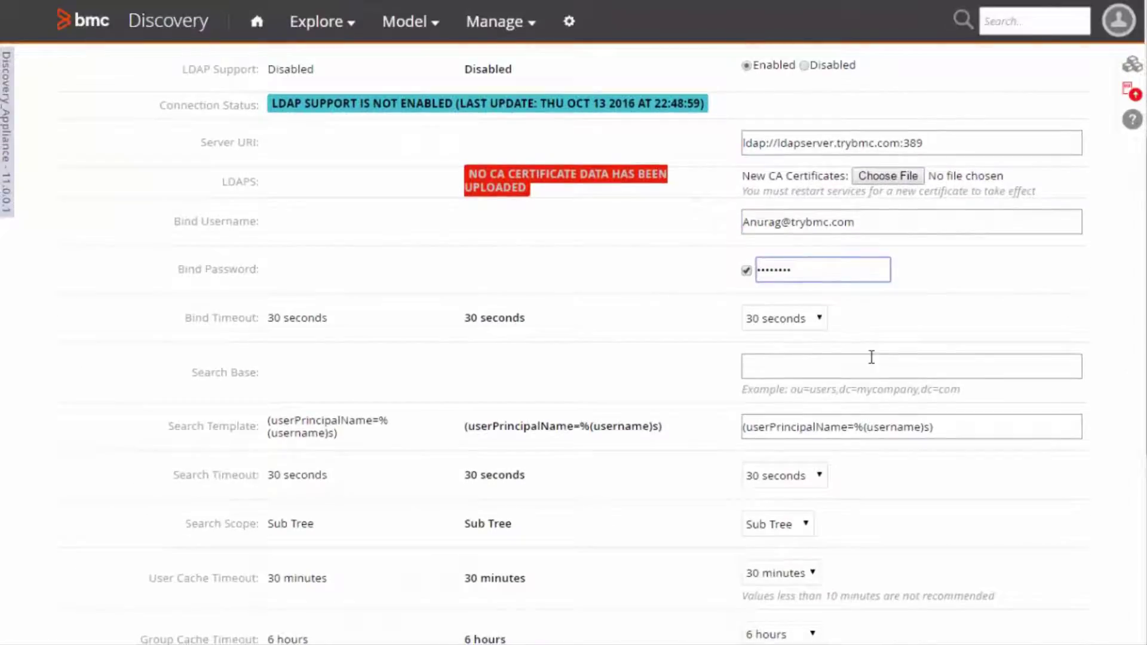
{"action": "left_click", "coordinate": [856, 359]}
{"action": "type", "text": "ou"}
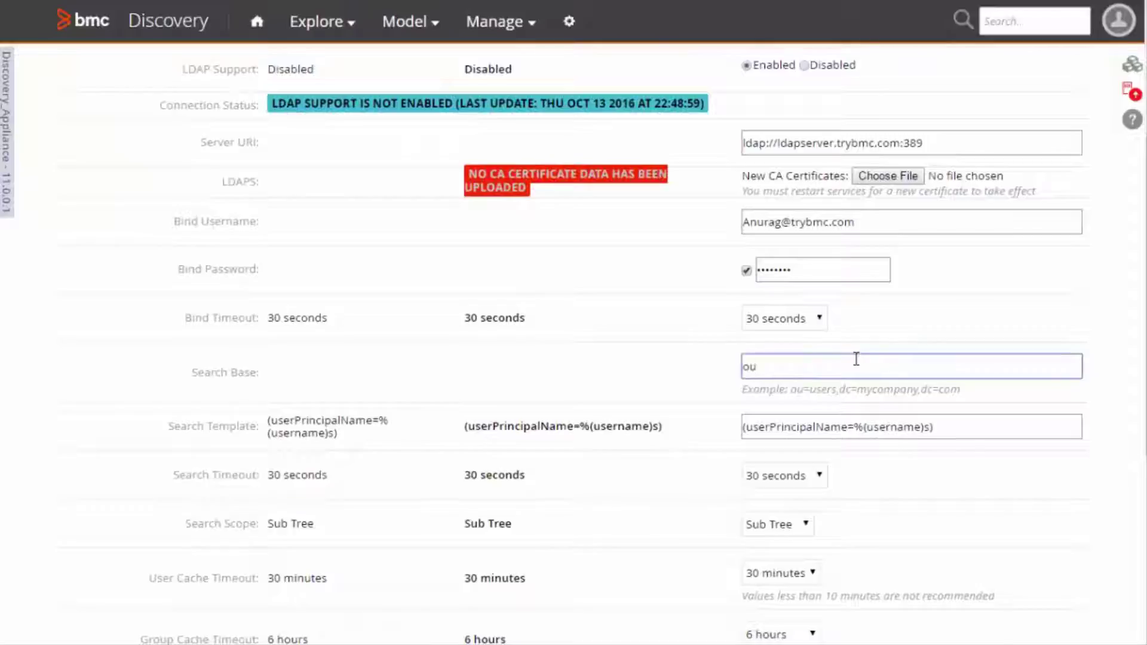
{"action": "type", "text": "=di"}
{"action": "type", "text": "scoveryo"}
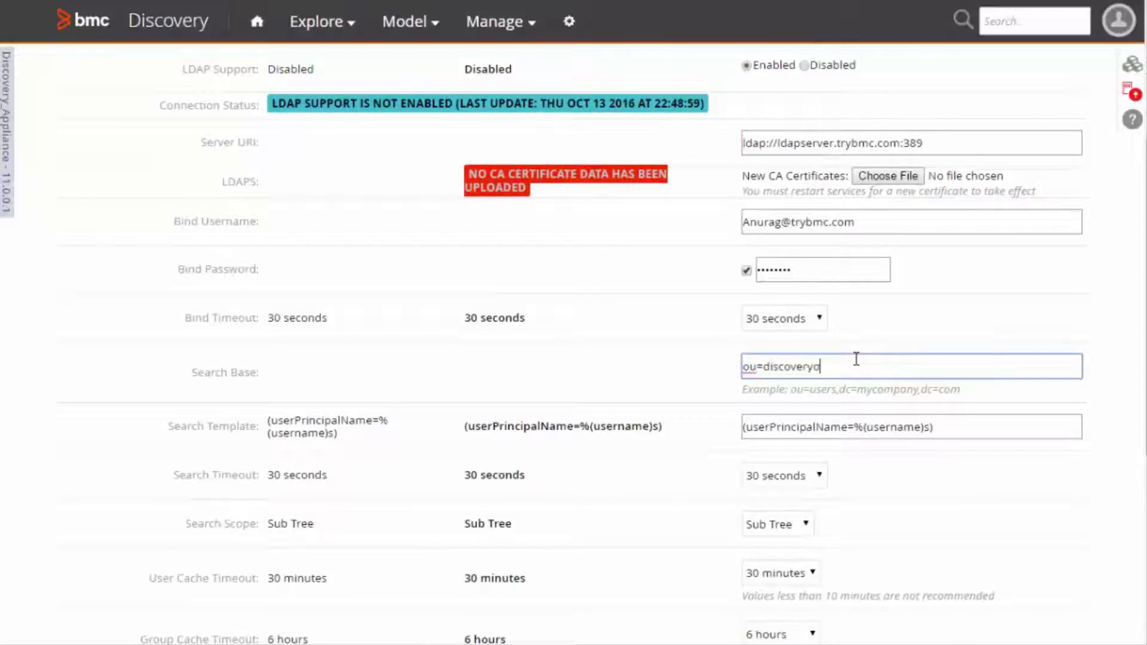
{"action": "type", "text": "u,dc="}
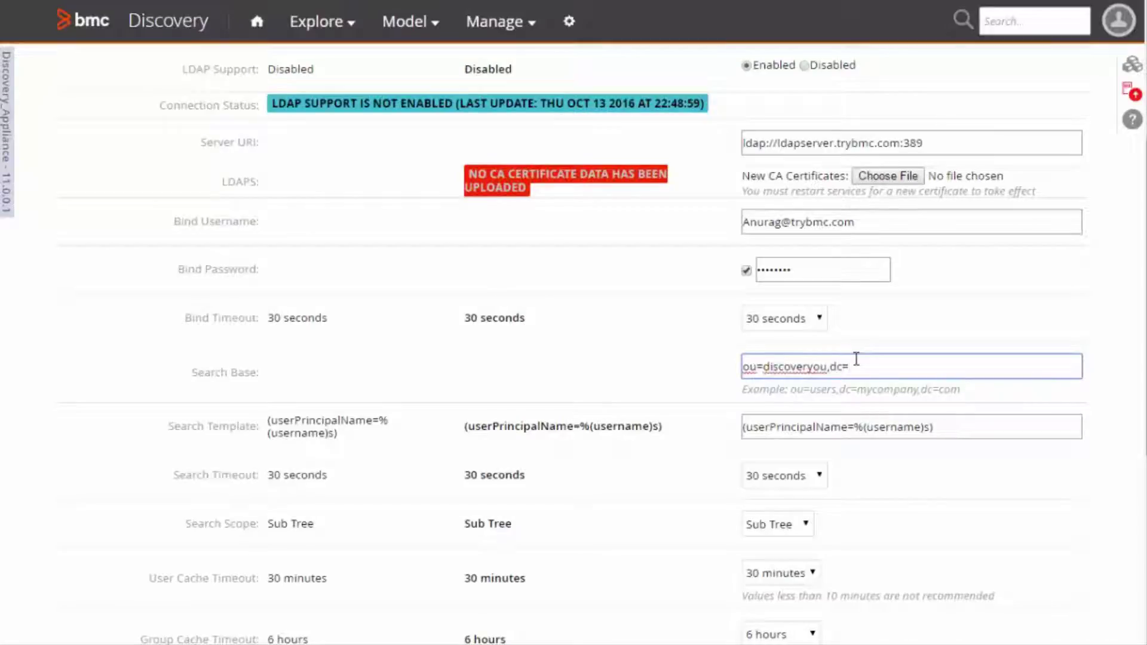
{"action": "type", "text": "trybm"}
{"action": "type", "text": "c,dc=com"}
{"action": "scroll", "coordinate": [1016, 355], "scroll_direction": "down", "scroll_amount": 3}
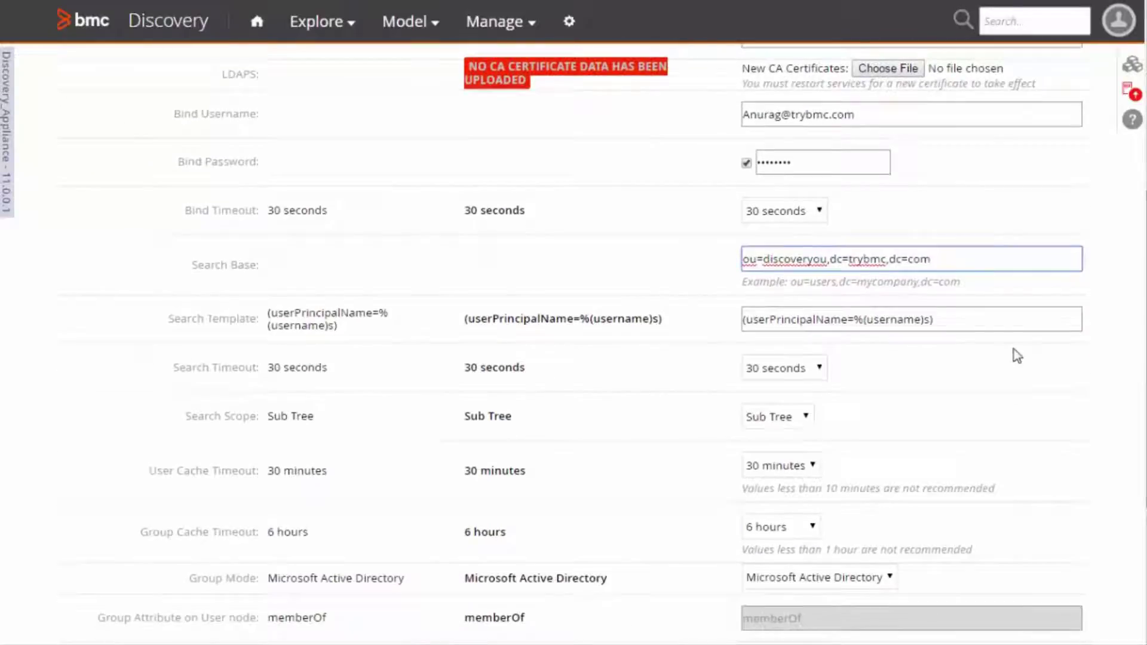
{"action": "left_click", "coordinate": [945, 322]}
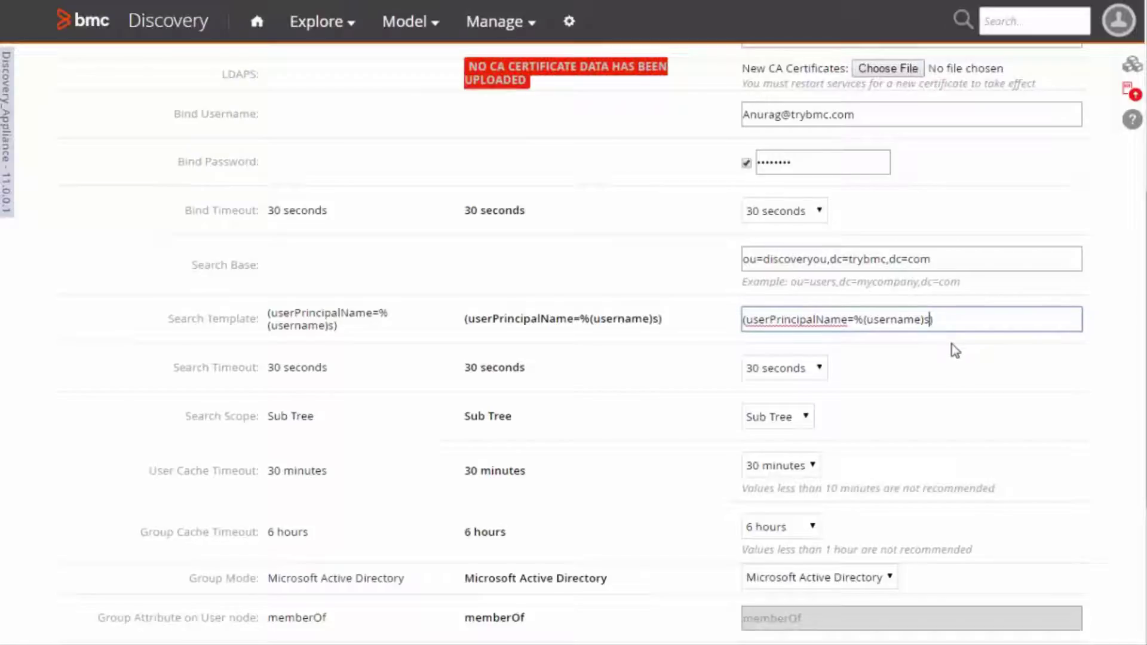
{"action": "type", "text": "@tr"}
{"action": "type", "text": "ybmc"}
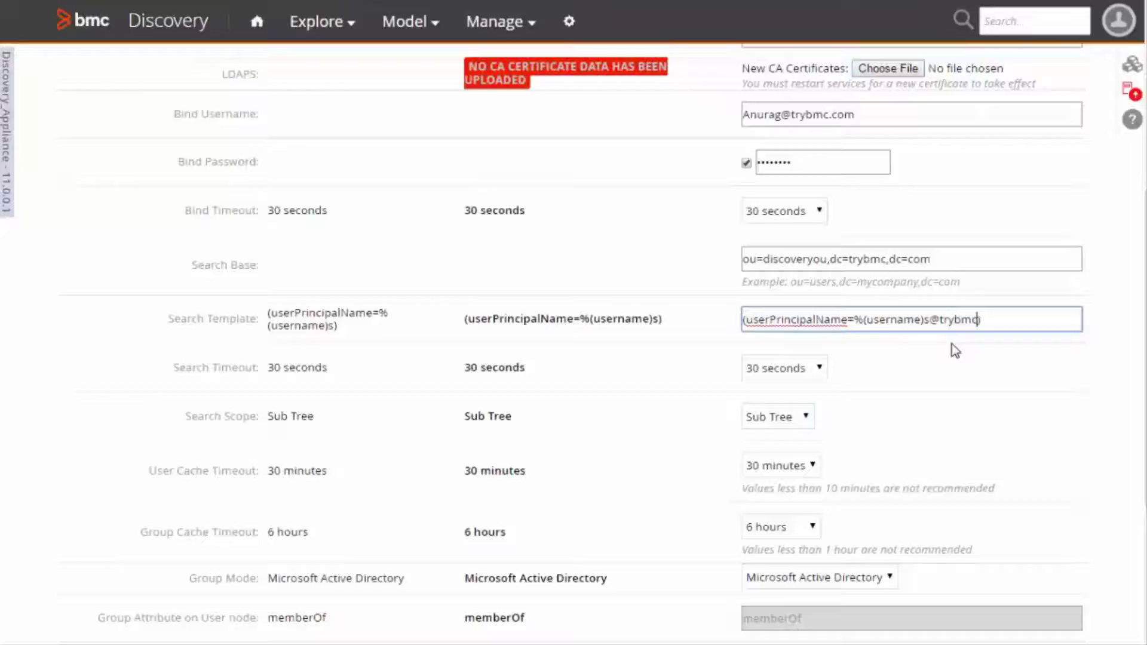
{"action": "type", "text": ".com"}
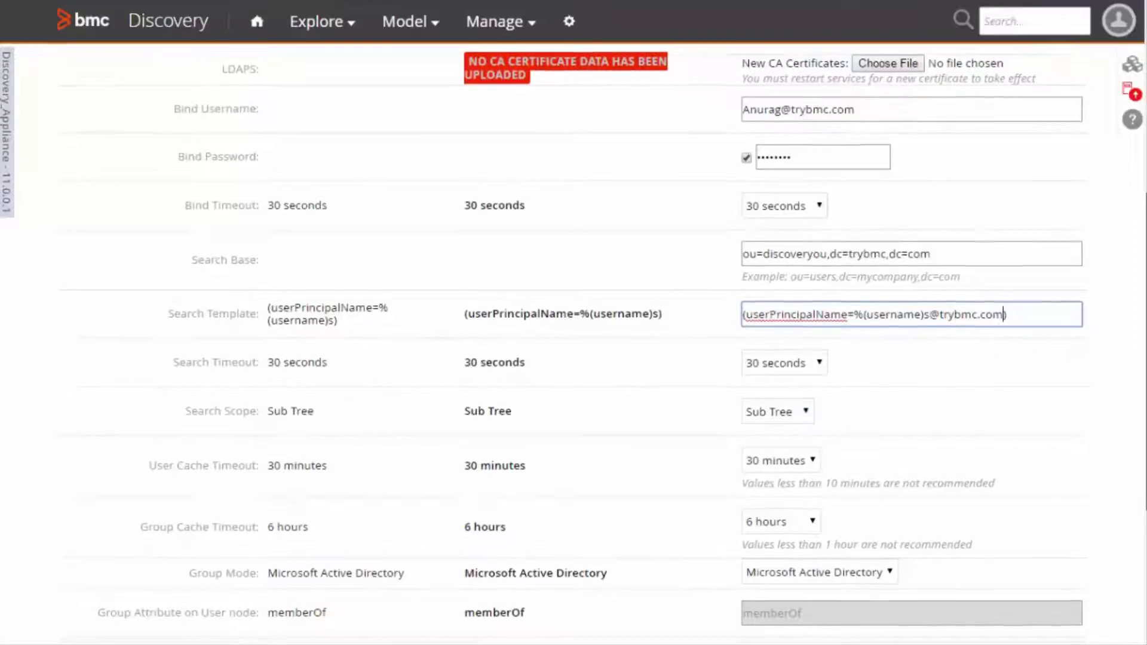
{"action": "scroll", "coordinate": [1096, 371], "scroll_direction": "down", "scroll_amount": 1}
{"action": "scroll", "coordinate": [1042, 372], "scroll_direction": "down", "scroll_amount": 1}
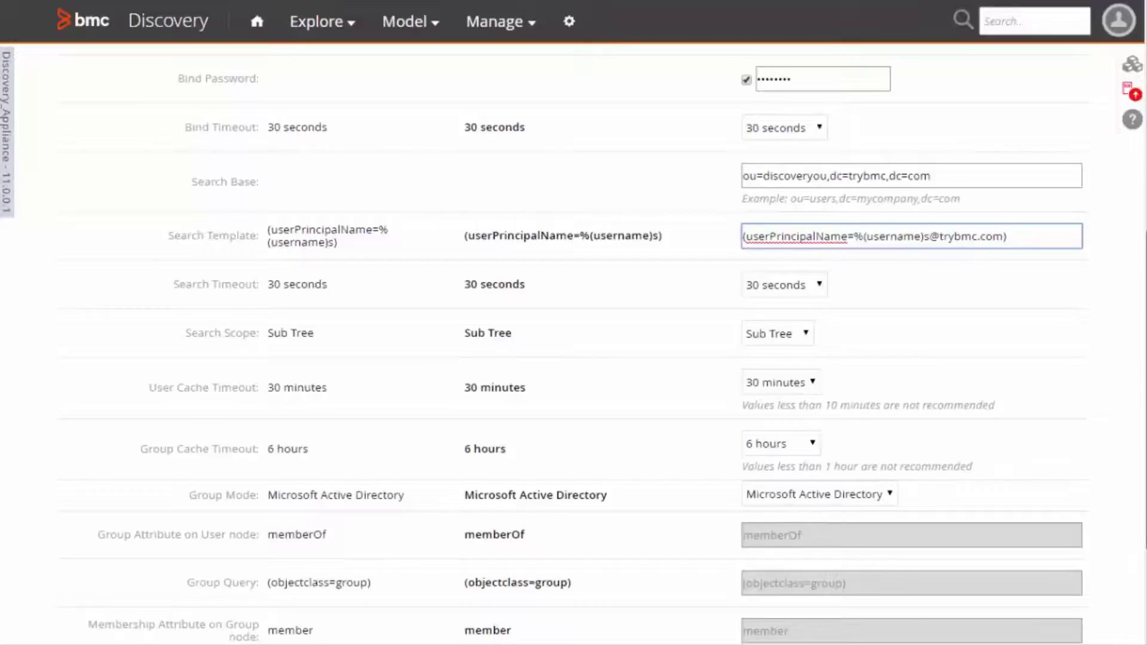
{"action": "scroll", "coordinate": [1020, 455], "scroll_direction": "down", "scroll_amount": 2}
{"action": "left_click", "coordinate": [884, 367]}
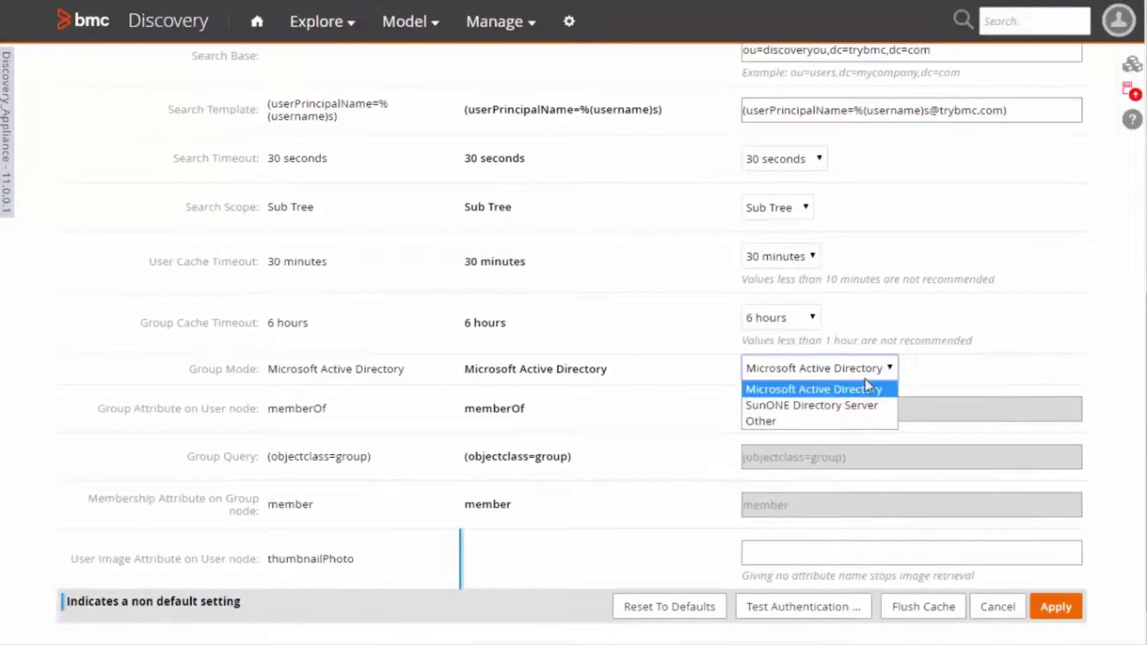
{"action": "left_click", "coordinate": [862, 386]}
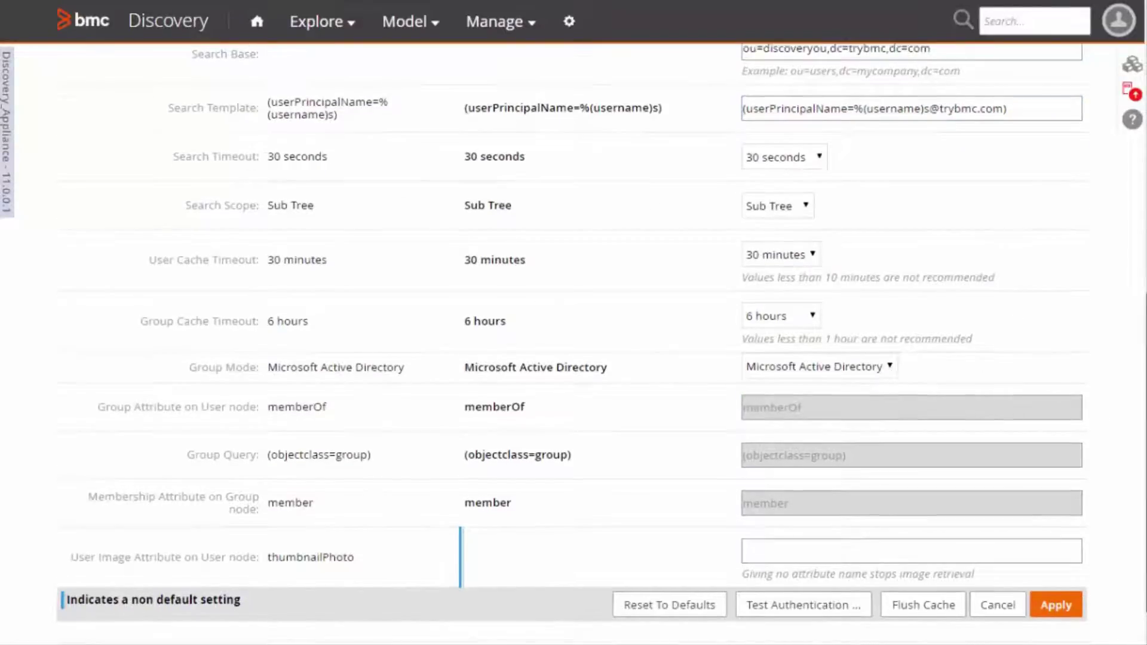
{"action": "scroll", "coordinate": [1044, 376], "scroll_direction": "down", "scroll_amount": 1}
Save the LDAP settings and test authentication for user mary, finding two LDAP groups.
{"action": "left_click", "coordinate": [1057, 570]}
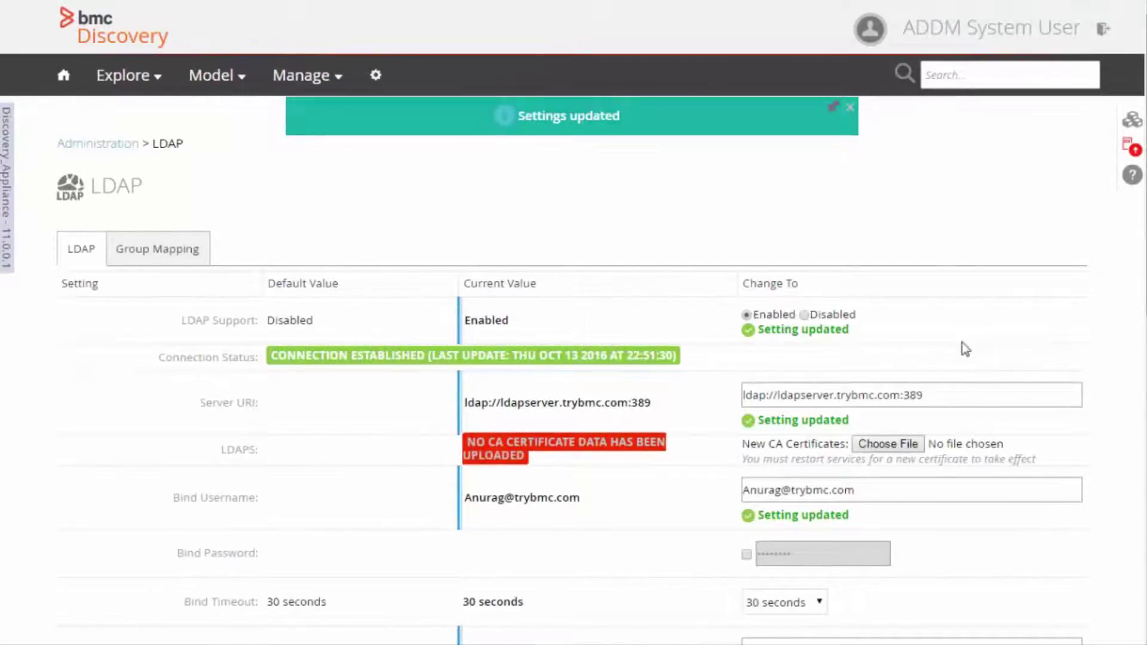
{"action": "scroll", "coordinate": [962, 345], "scroll_direction": "down", "scroll_amount": 1}
{"action": "scroll", "coordinate": [574, 358], "scroll_direction": "down", "scroll_amount": 1}
{"action": "scroll", "coordinate": [574, 358], "scroll_direction": "down", "scroll_amount": 2}
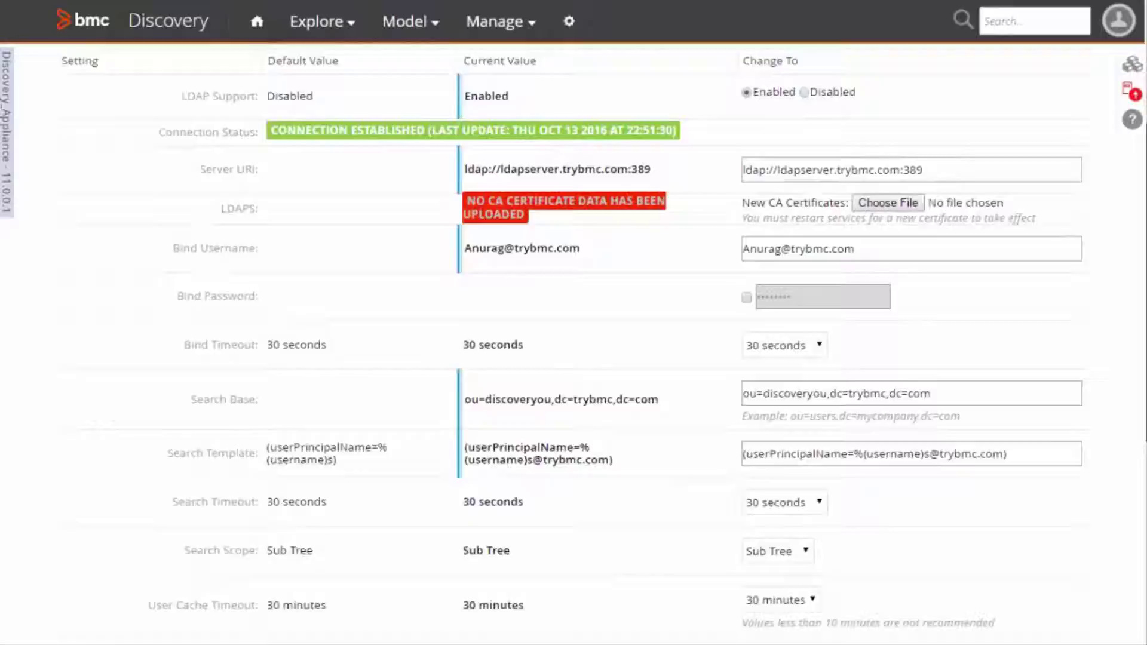
{"action": "scroll", "coordinate": [574, 358], "scroll_direction": "down", "scroll_amount": 2}
{"action": "scroll", "coordinate": [574, 358], "scroll_direction": "down", "scroll_amount": 1}
{"action": "scroll", "coordinate": [834, 539], "scroll_direction": "down", "scroll_amount": 1}
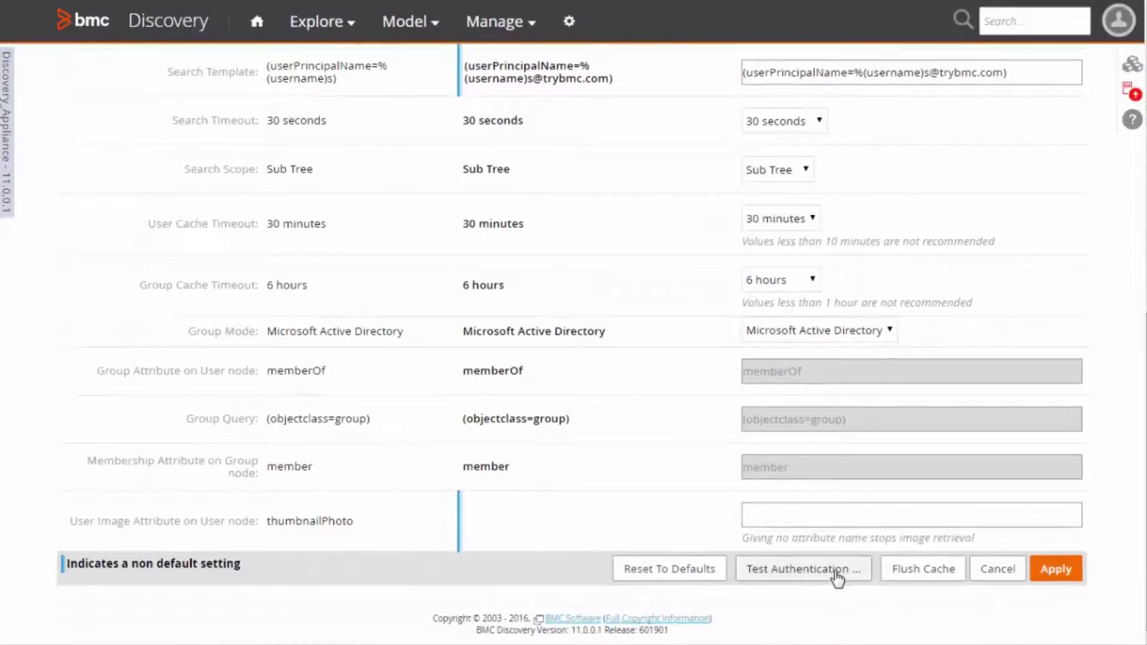
{"action": "left_click", "coordinate": [834, 574]}
{"action": "key", "text": "Tab"}
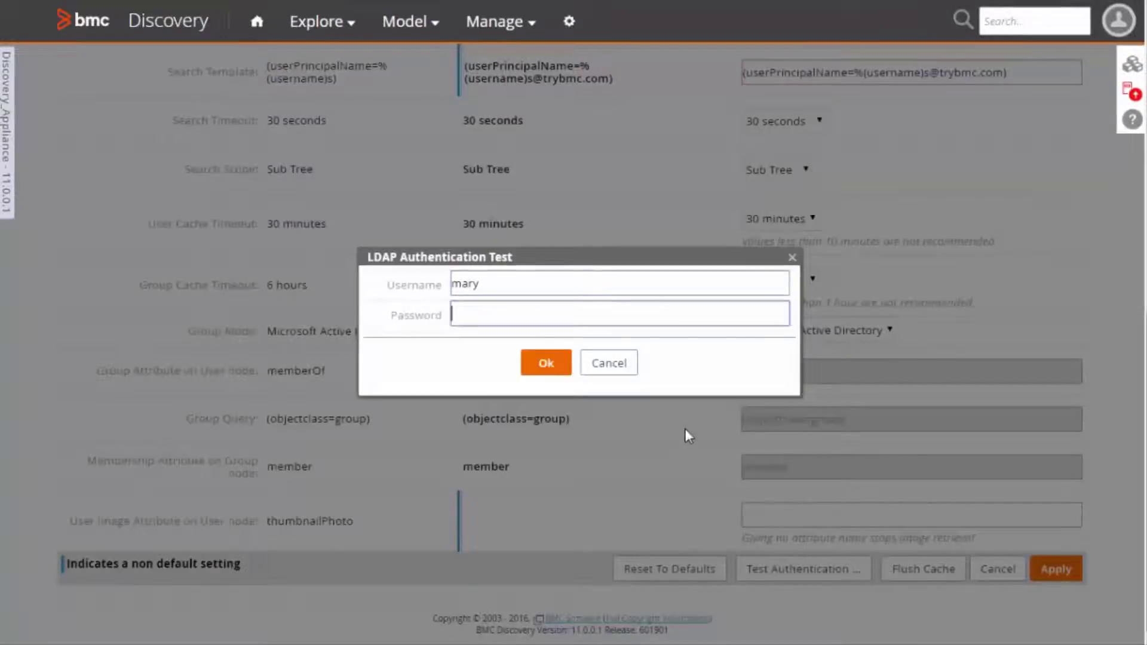
{"action": "type", "text": "******"}
{"action": "key", "text": "Return"}
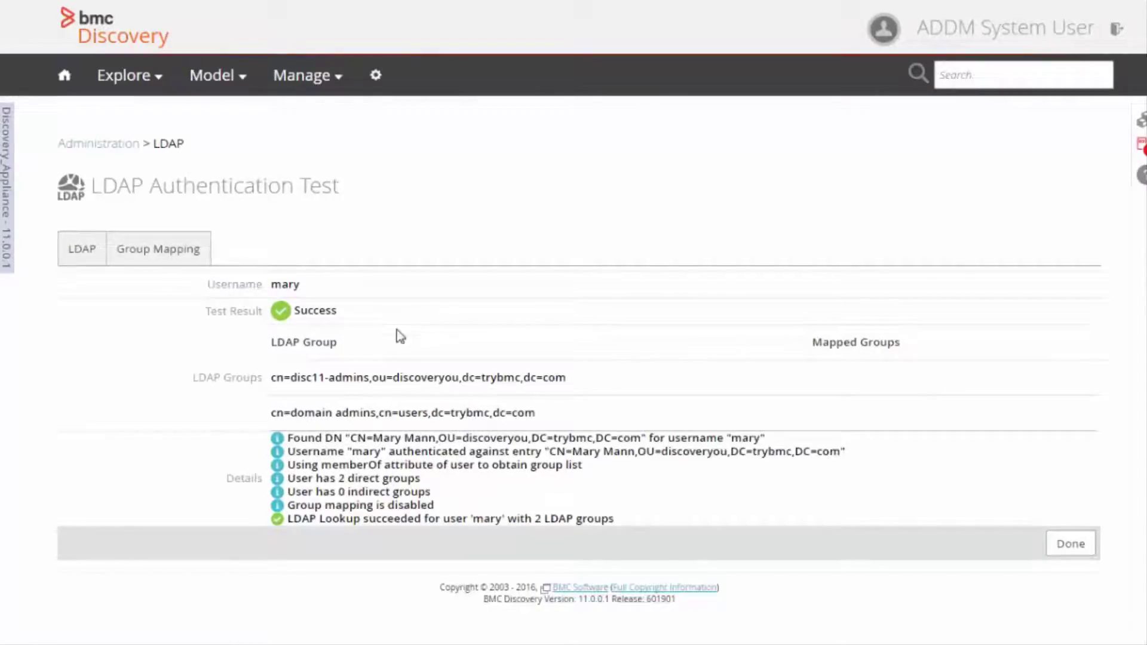
{"action": "left_click", "coordinate": [1070, 543]}
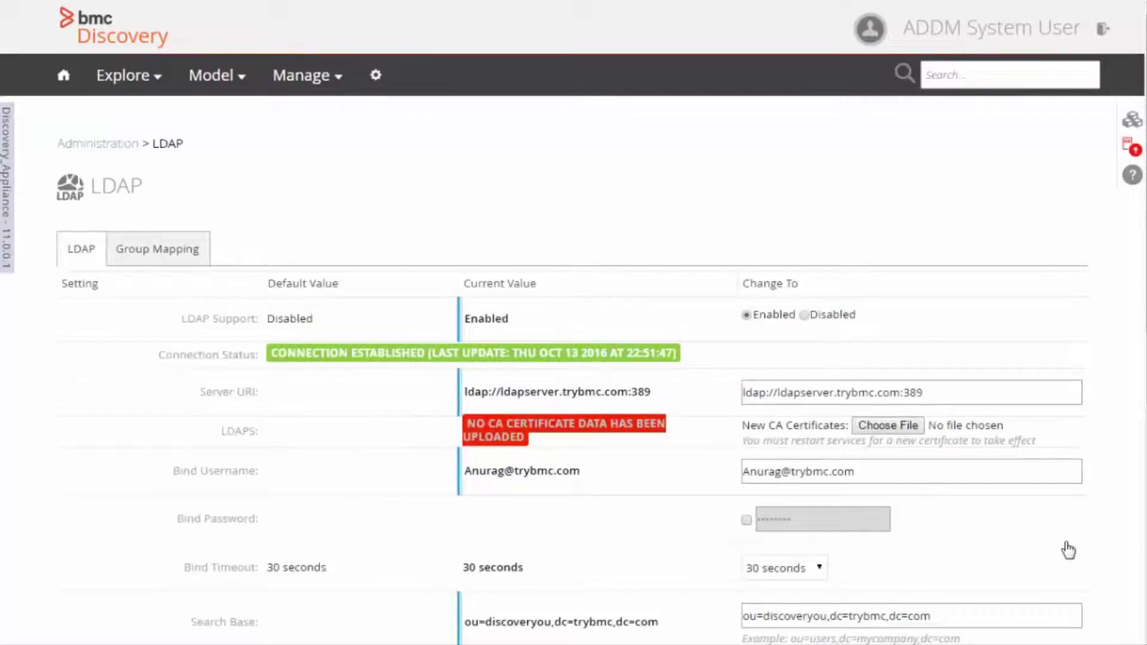
Turn on LDAP group mapping and look up an LDAP user's groups.
{"action": "left_click", "coordinate": [177, 251]}
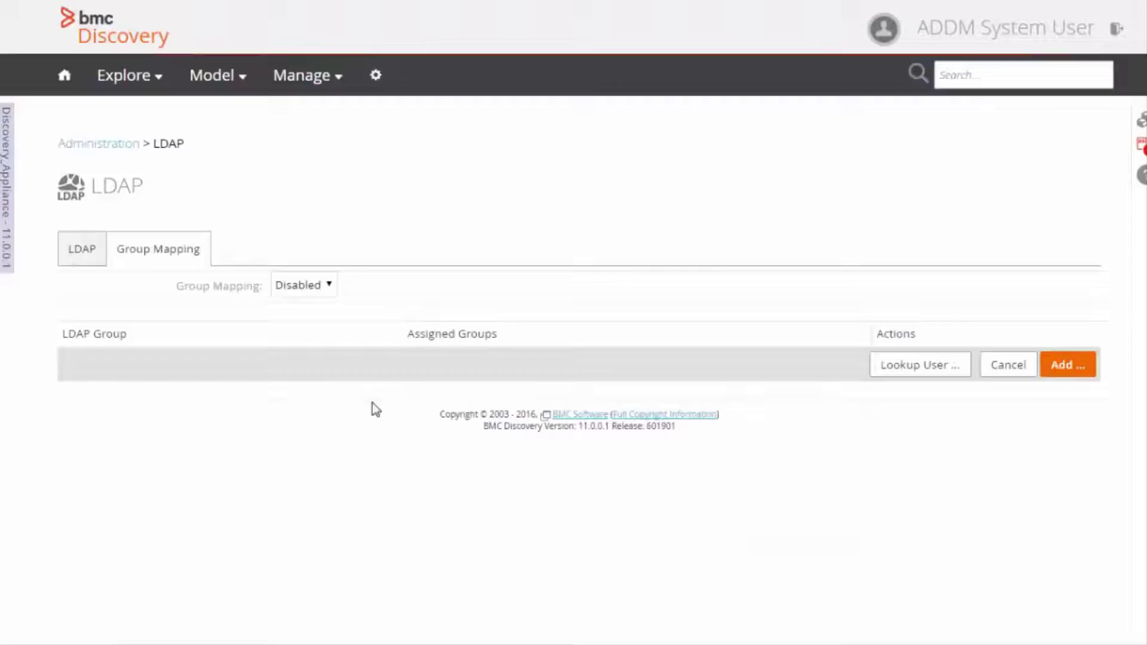
{"action": "left_click", "coordinate": [330, 288]}
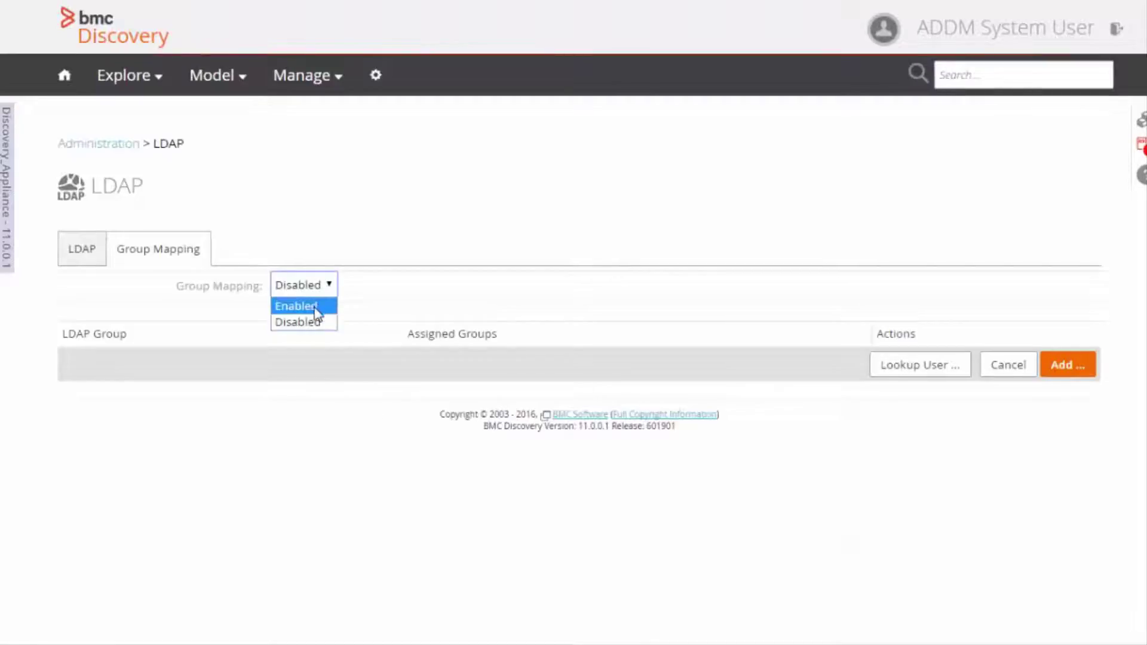
{"action": "left_click", "coordinate": [315, 306]}
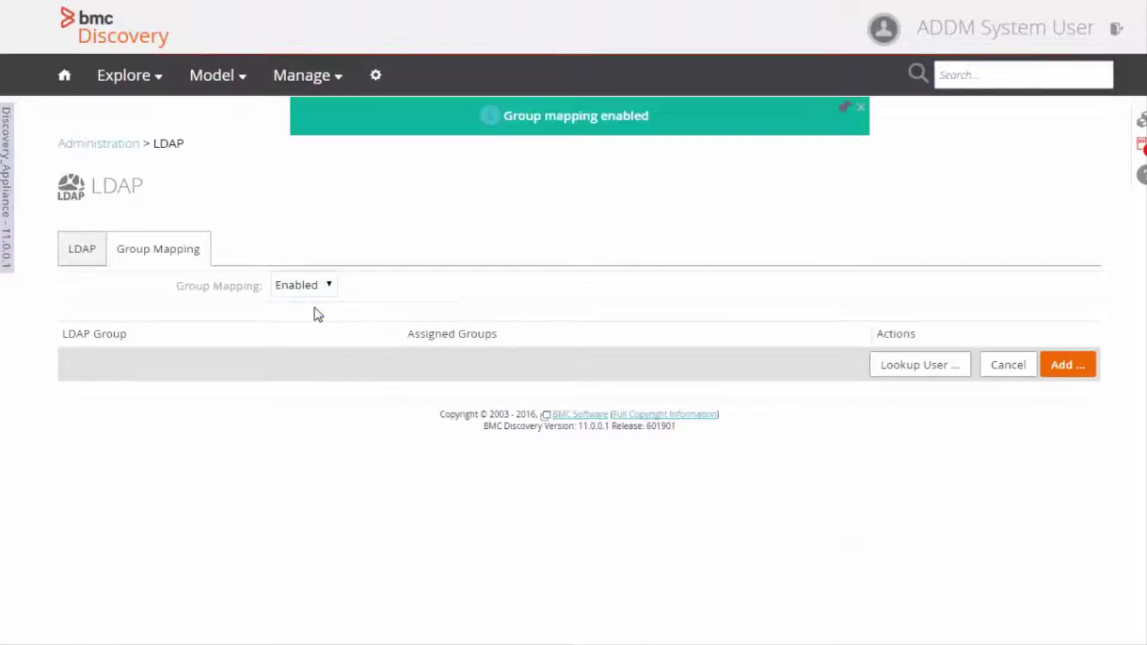
{"action": "left_click", "coordinate": [861, 108]}
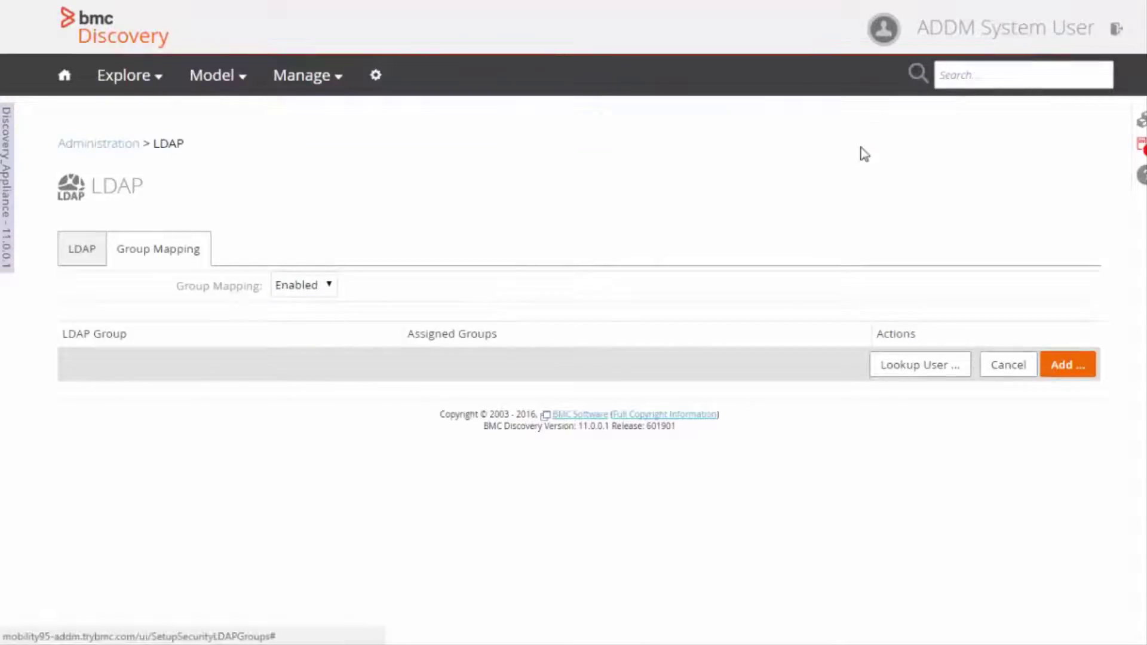
{"action": "left_click", "coordinate": [926, 377]}
{"action": "type", "text": "ma"}
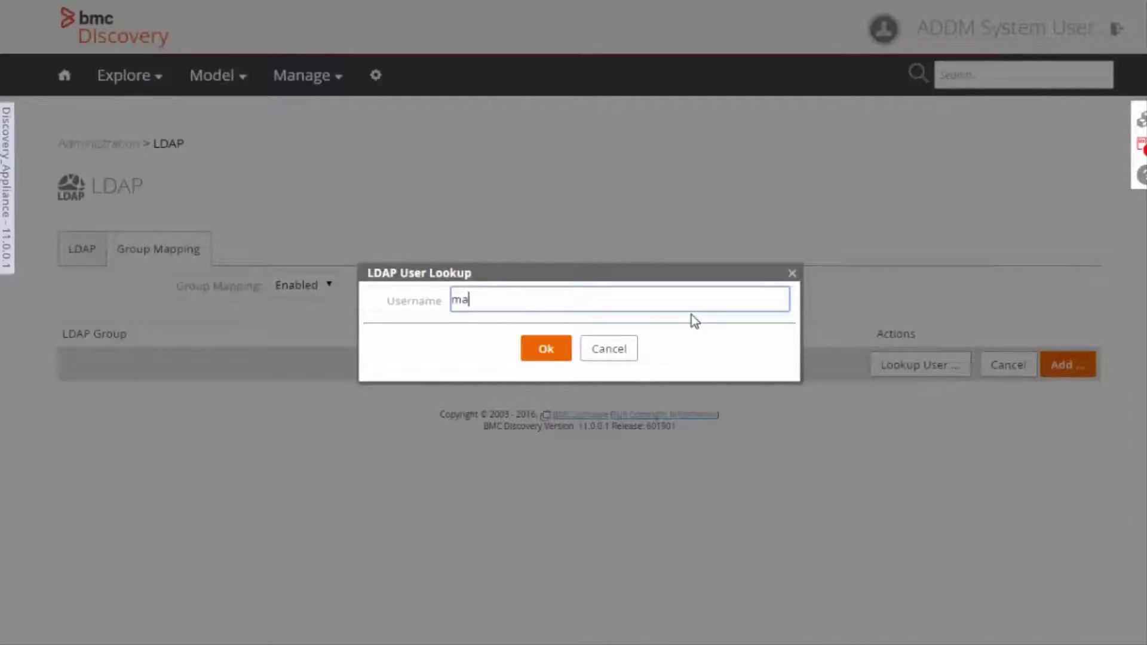
{"action": "type", "text": "ry"}
{"action": "left_click", "coordinate": [546, 349]}
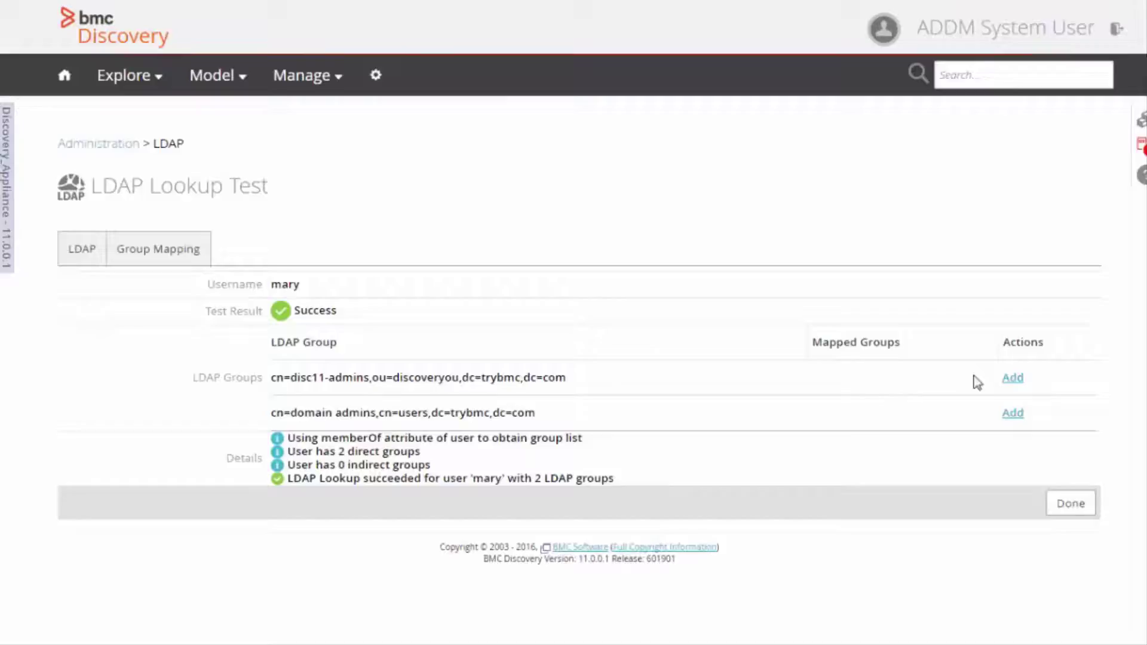
Map disc11-admins to admin and public, re-test the user lookup, and add a cmdb-exporter mapping.
{"action": "left_click", "coordinate": [1012, 381]}
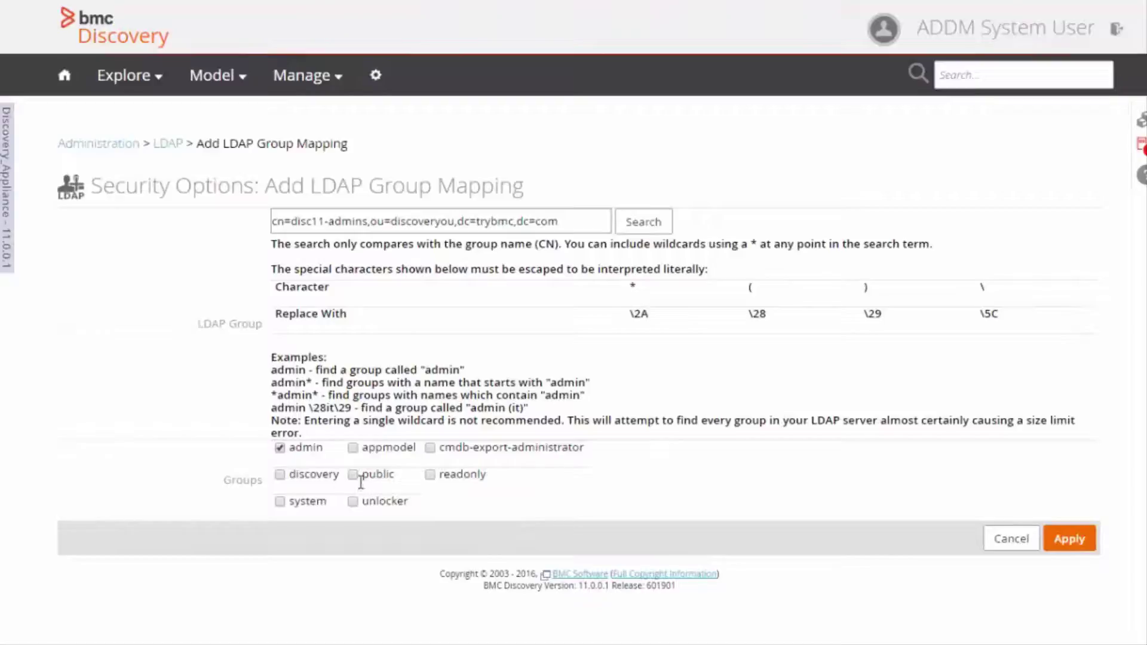
{"action": "left_click", "coordinate": [1069, 538]}
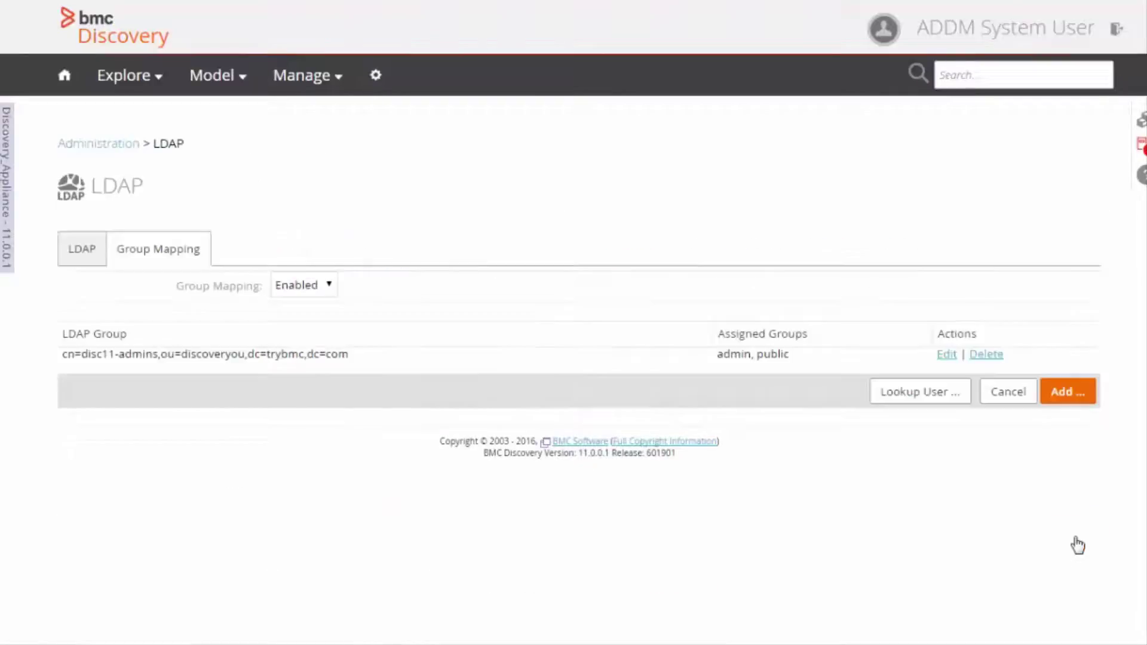
{"action": "left_click", "coordinate": [942, 398]}
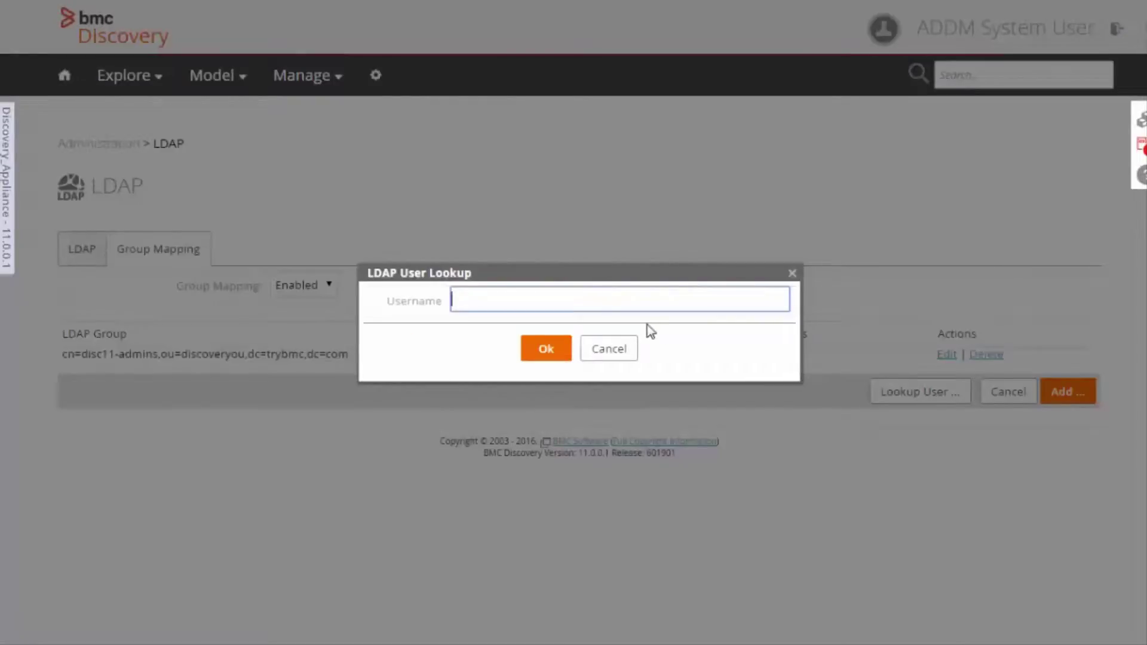
{"action": "left_click", "coordinate": [548, 349]}
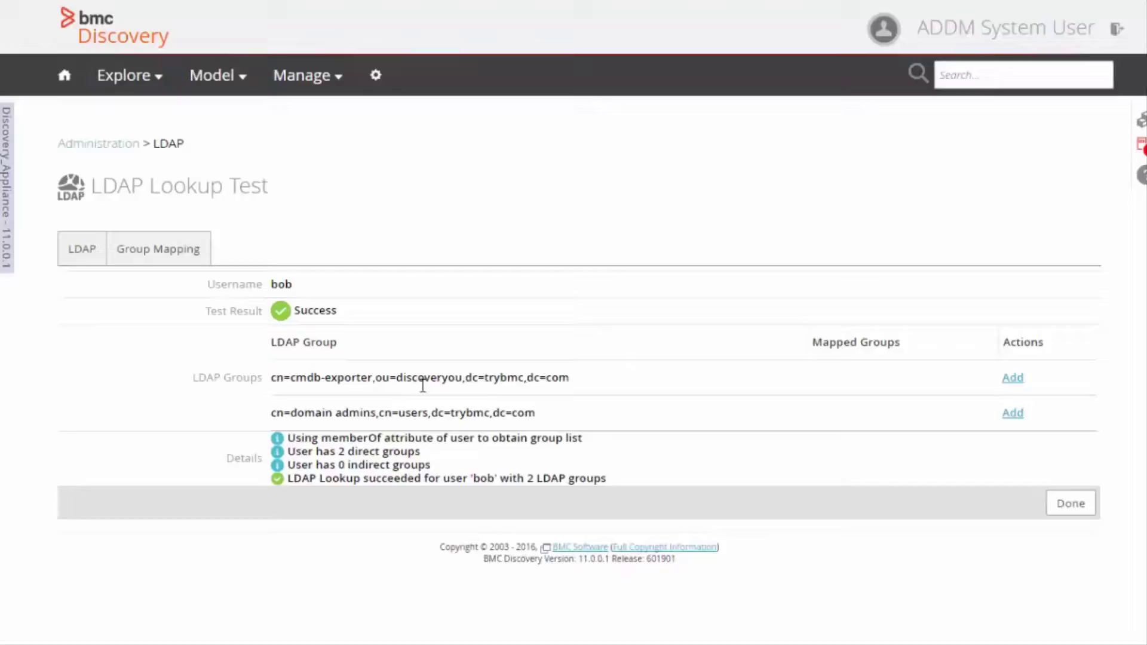
{"action": "left_click", "coordinate": [1012, 379]}
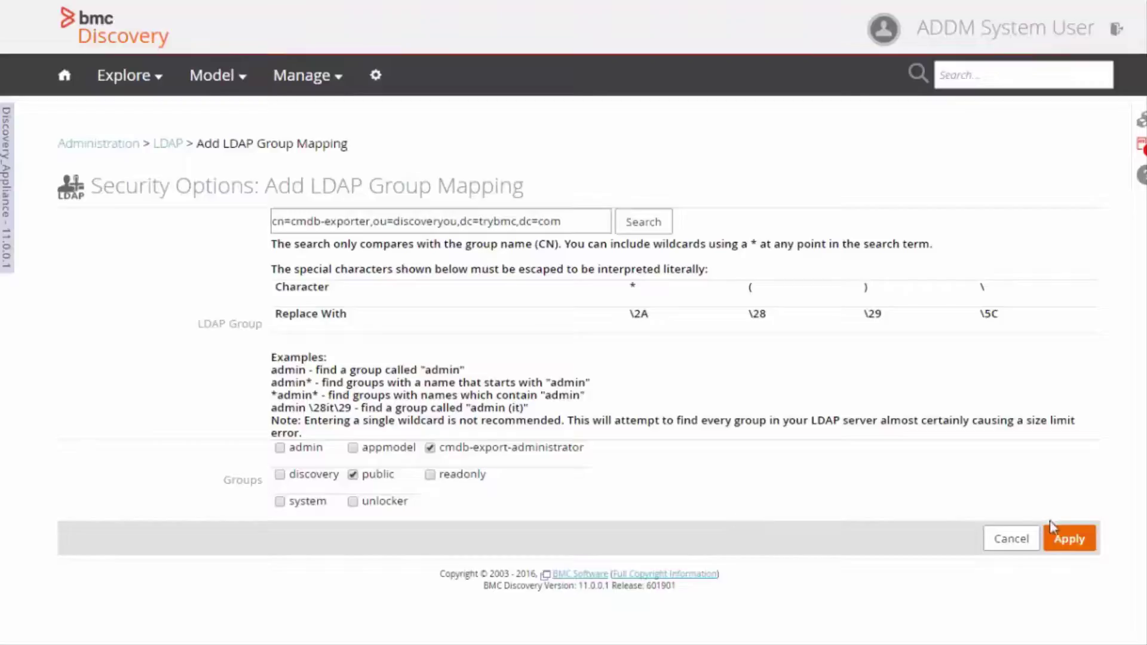
{"action": "left_click", "coordinate": [1069, 541]}
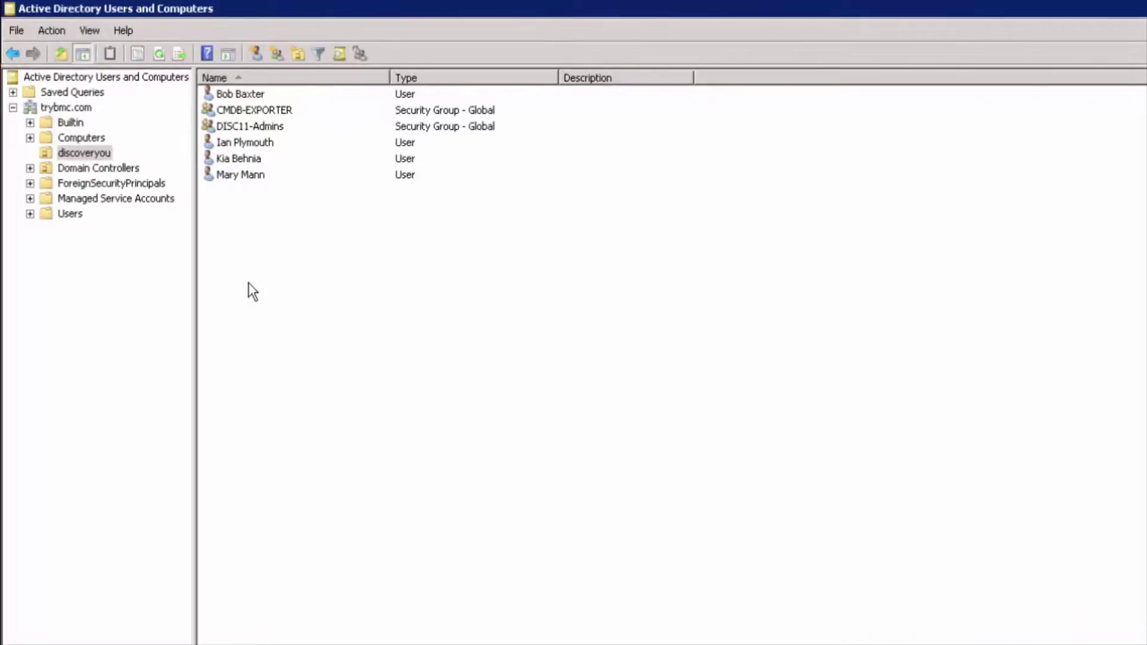
{"action": "right_click", "coordinate": [250, 290]}
{"action": "mouse_move", "coordinate": [274, 349]}
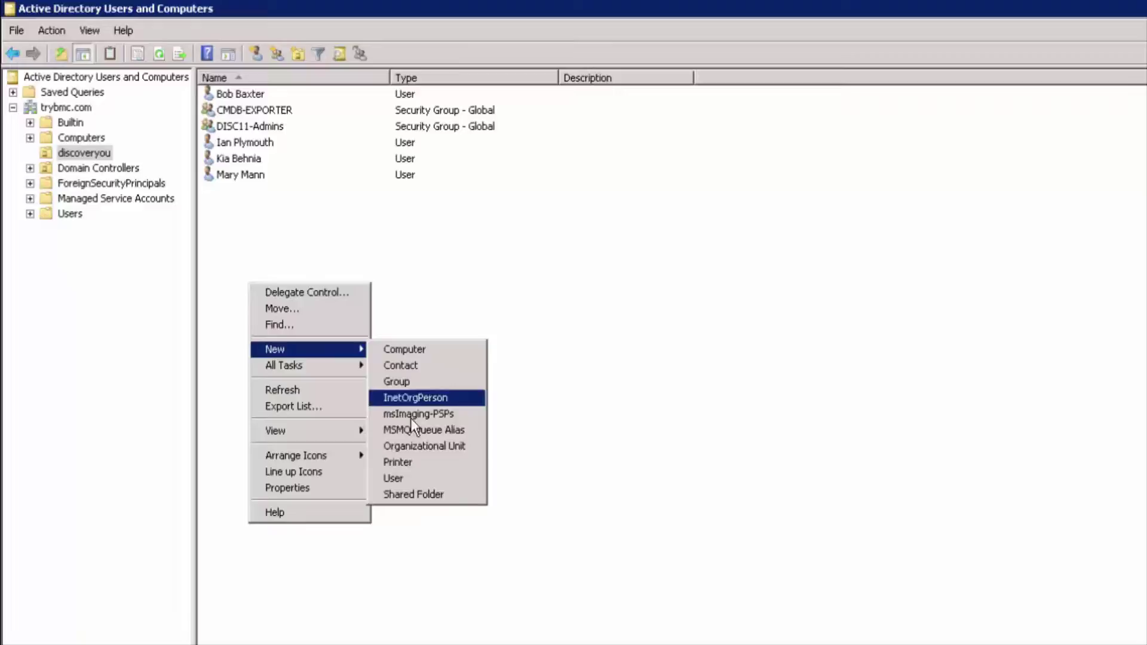
{"action": "left_click", "coordinate": [400, 476]}
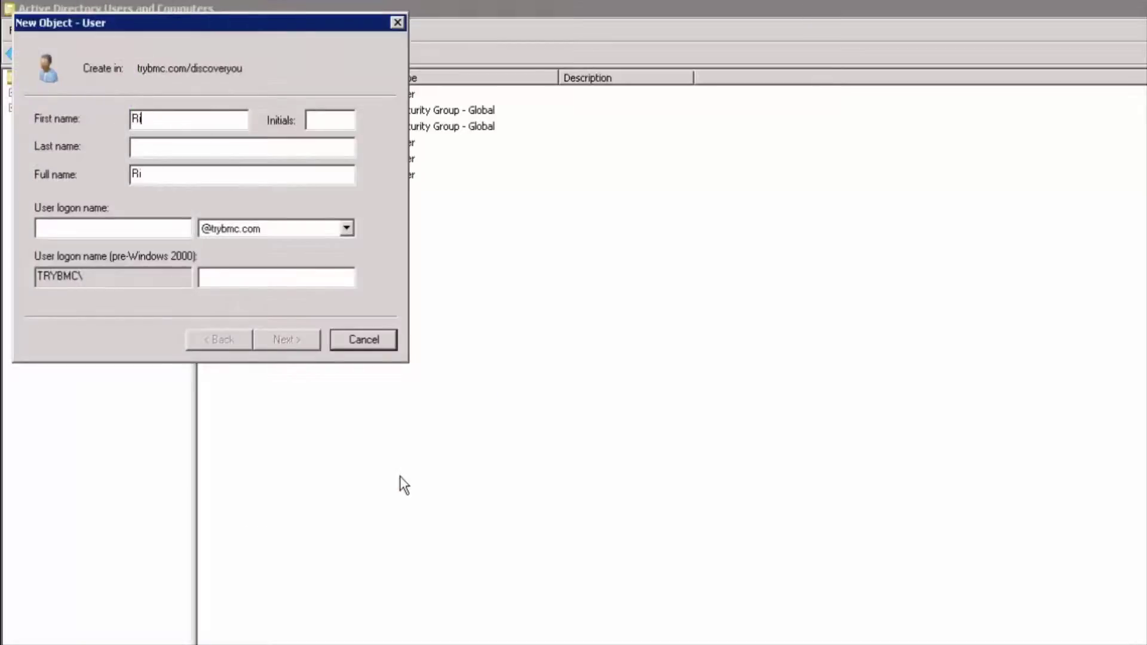
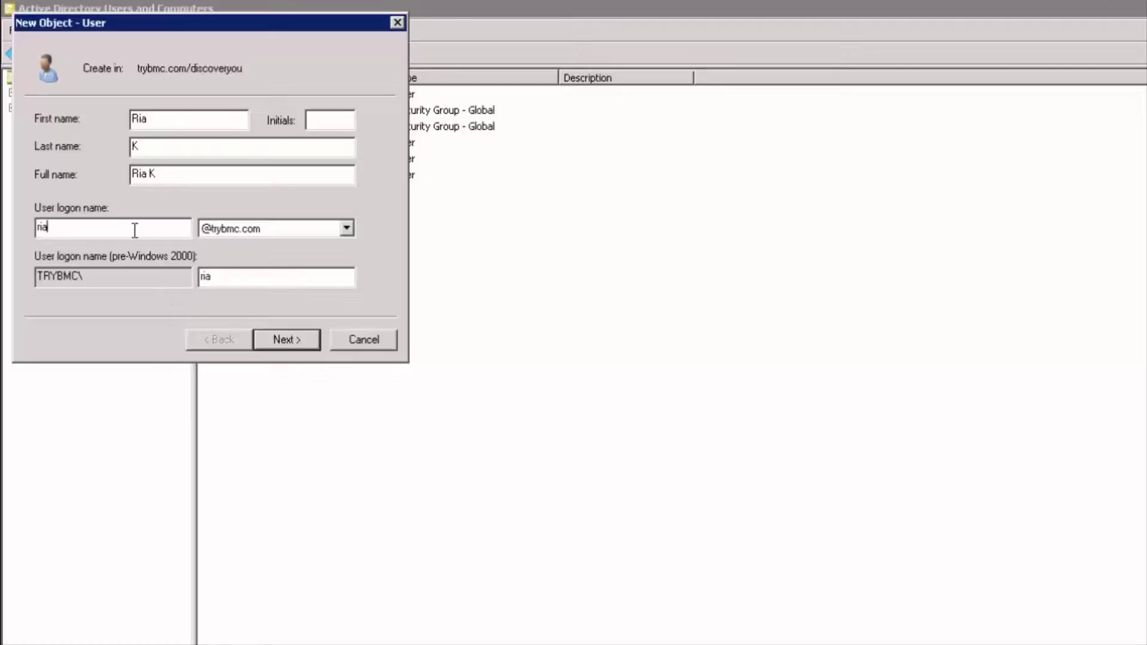
{"action": "left_click", "coordinate": [287, 339]}
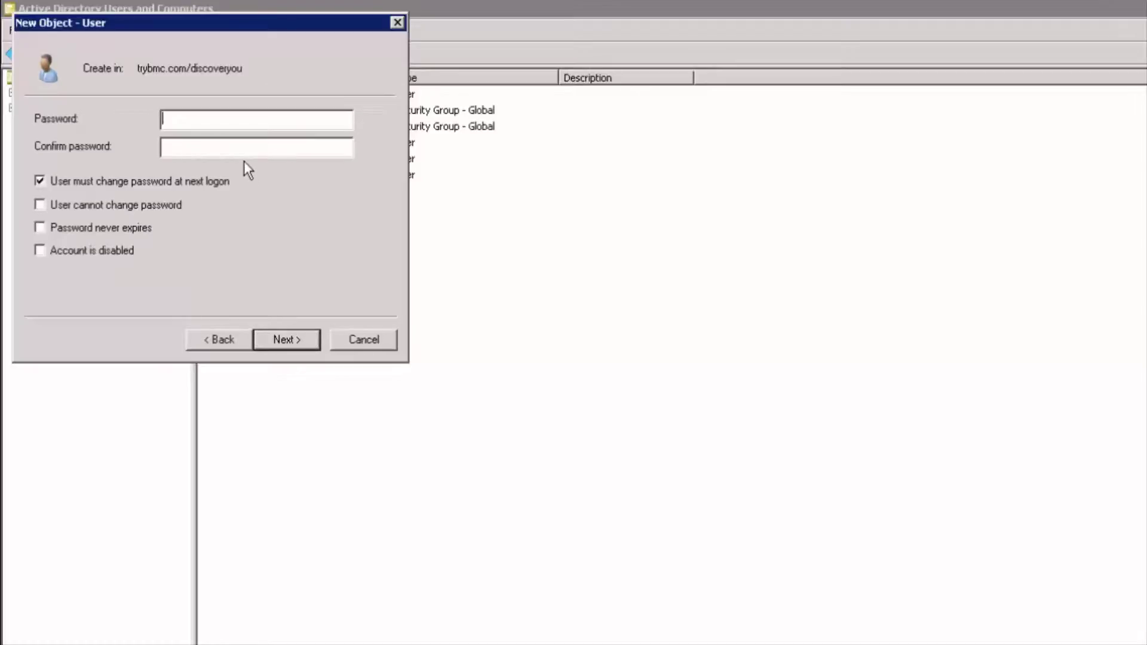
{"action": "type", "text": "•••••••••"}
{"action": "key", "text": "Tab"}
{"action": "type", "text": "•••"}
{"action": "type", "text": "•••••"}
{"action": "left_click", "coordinate": [41, 181]}
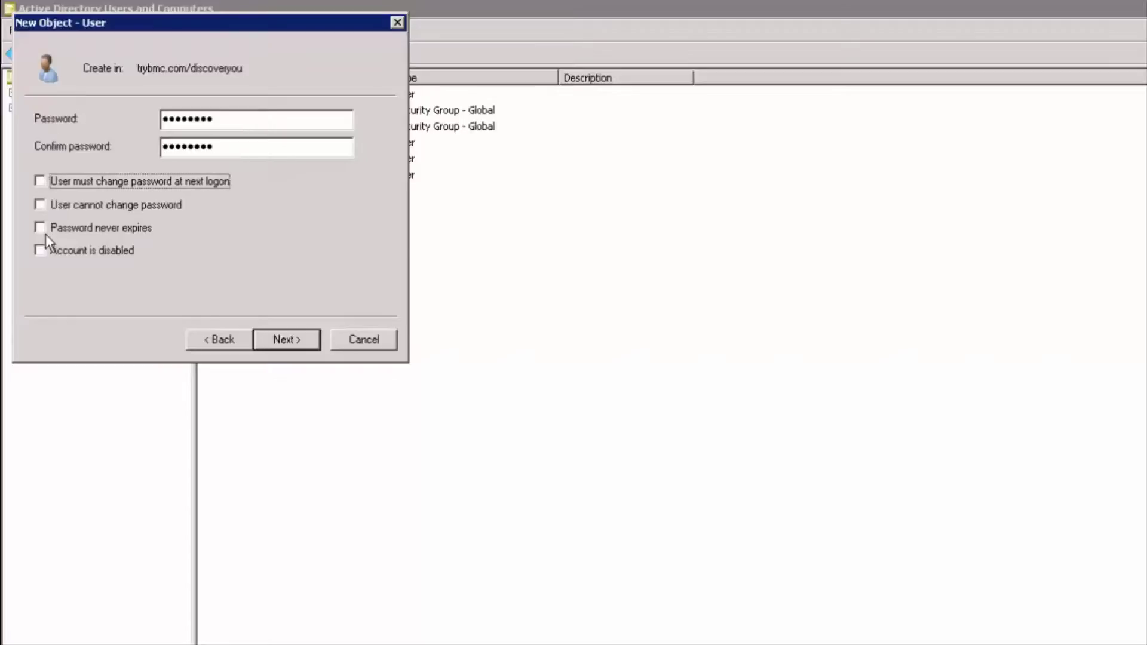
{"action": "left_click", "coordinate": [41, 229]}
{"action": "left_click", "coordinate": [285, 339]}
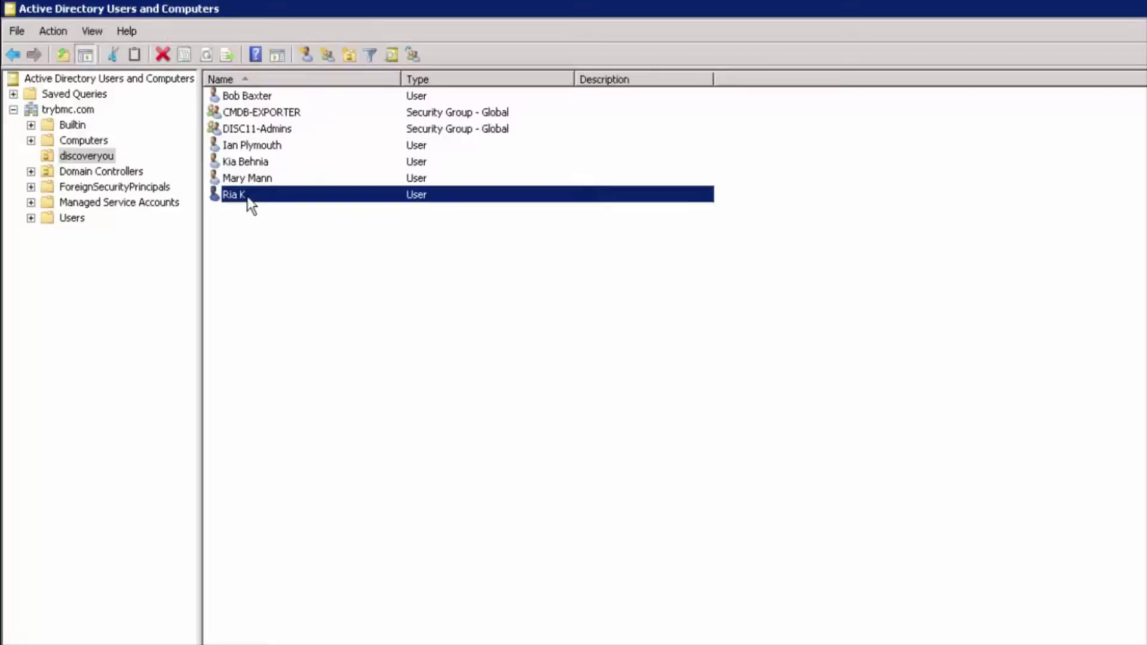
{"action": "right_click", "coordinate": [248, 197]}
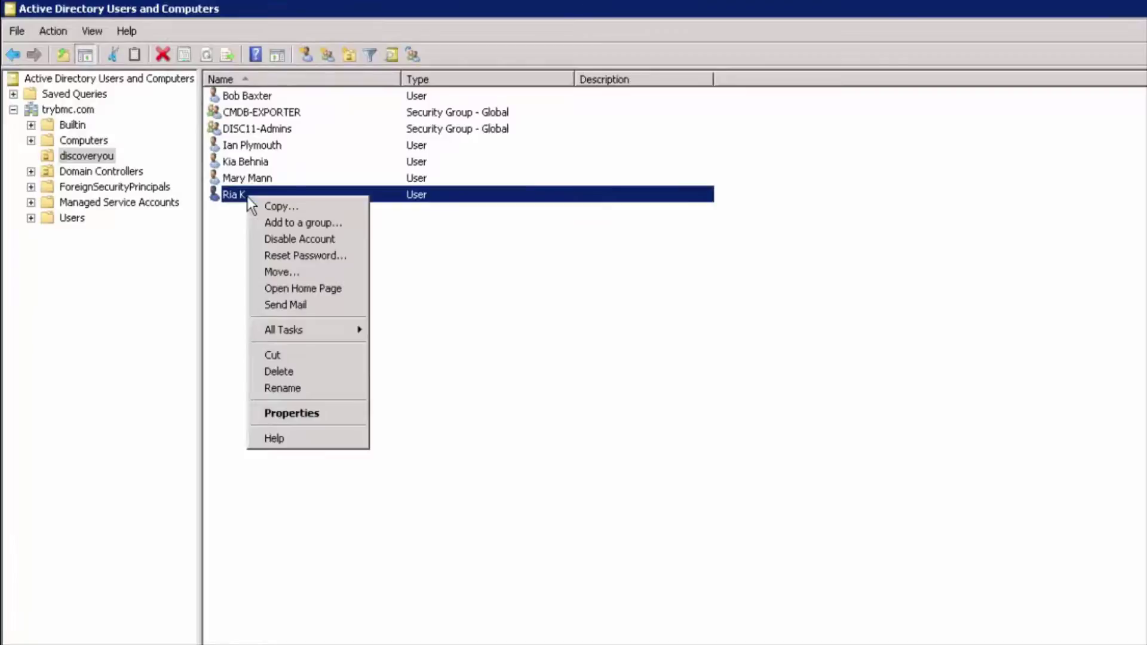
{"action": "left_click", "coordinate": [295, 221]}
{"action": "left_click", "coordinate": [64, 232]}
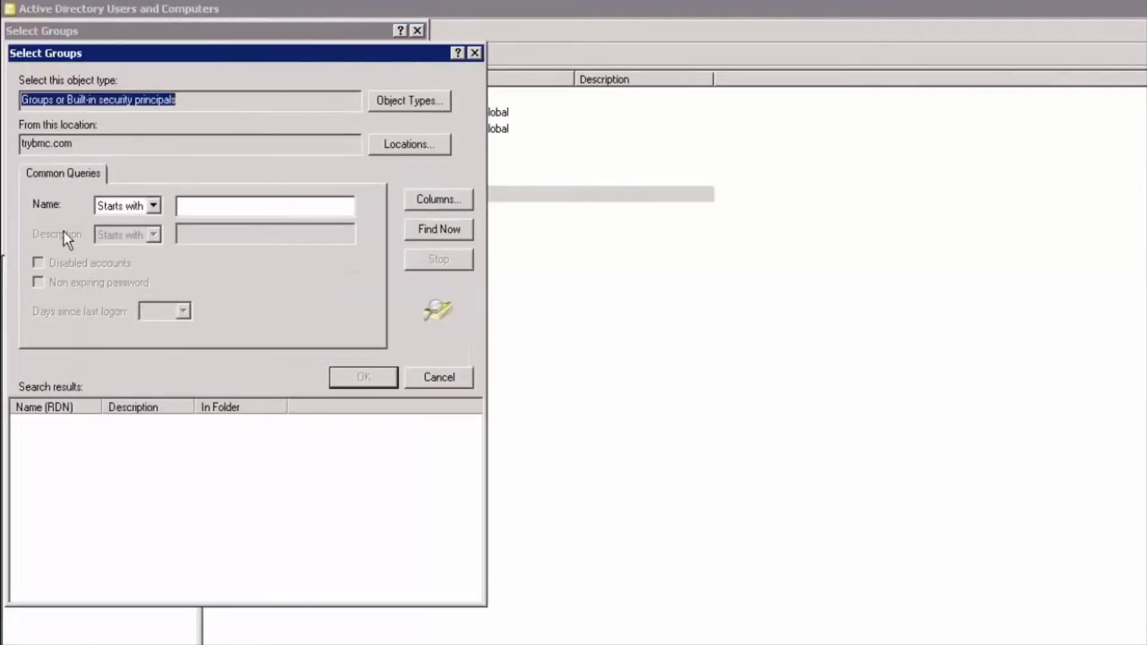
{"action": "left_click", "coordinate": [435, 227]}
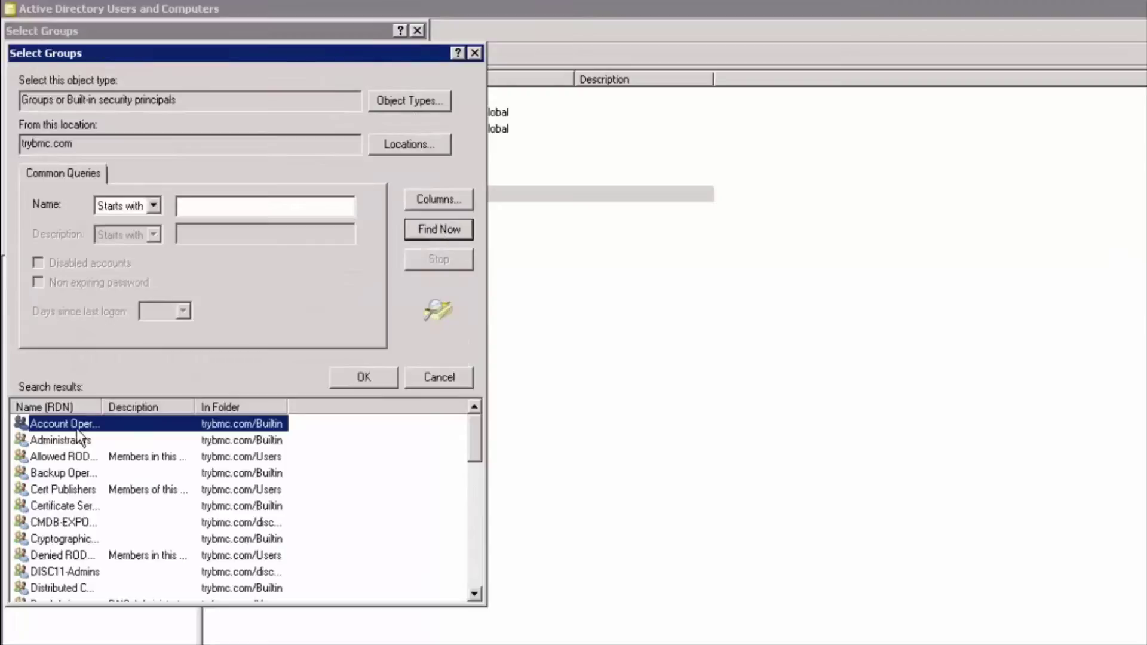
{"action": "left_click_drag", "start_coordinate": [106, 400], "coordinate": [144, 403]}
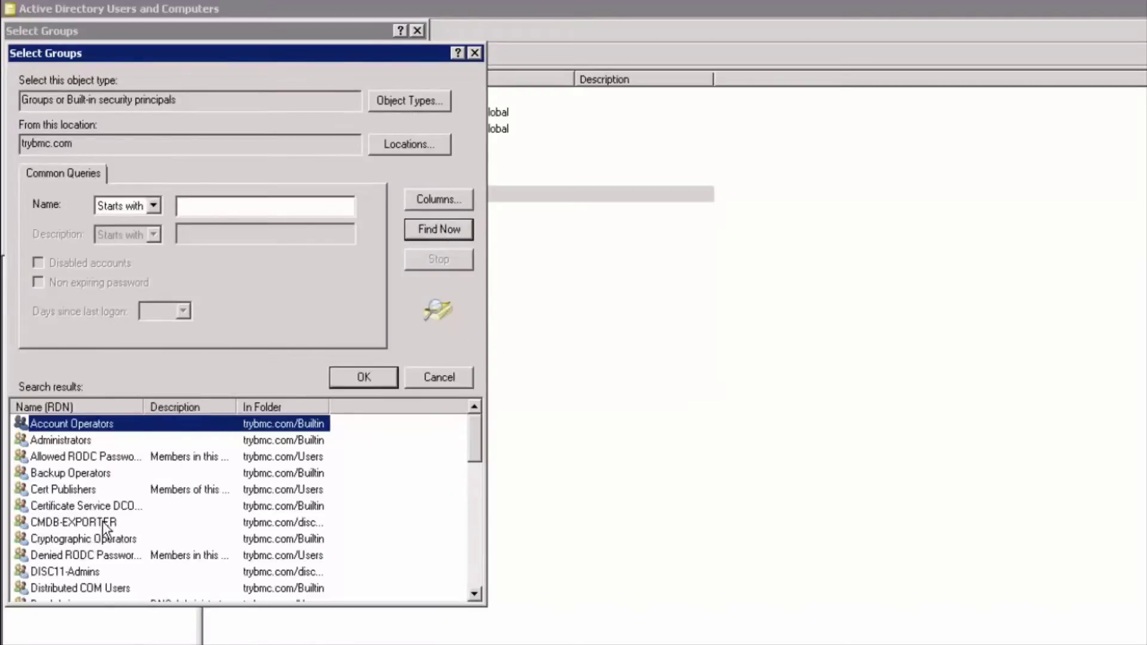
{"action": "left_click", "coordinate": [105, 527]}
{"action": "left_click", "coordinate": [354, 383]}
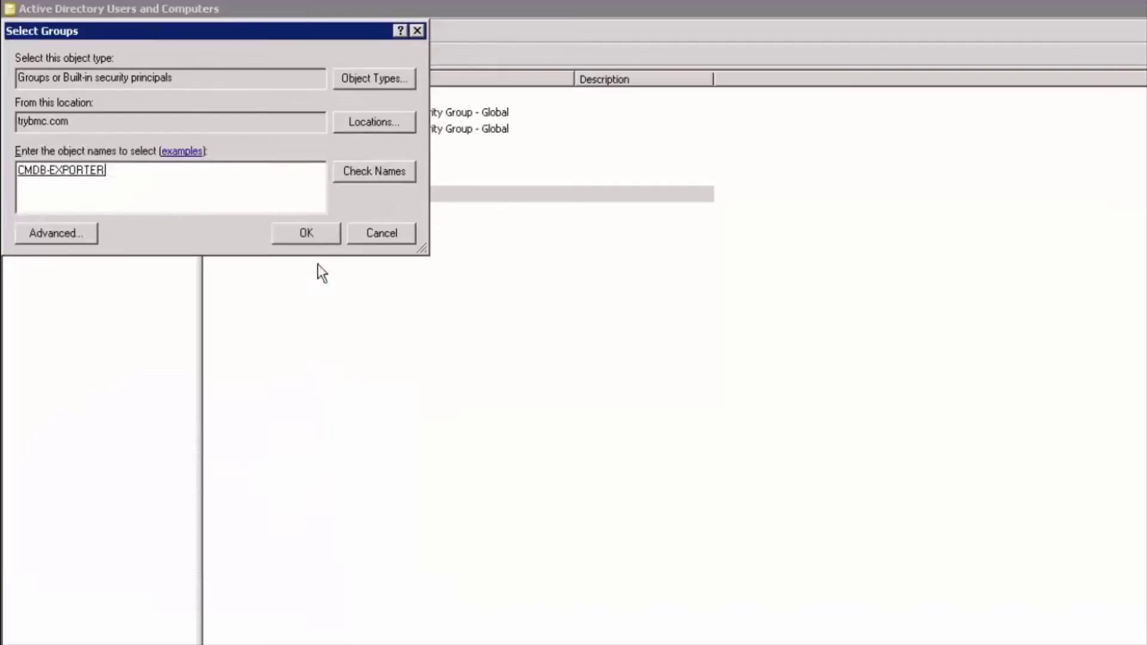
{"action": "left_click", "coordinate": [305, 233]}
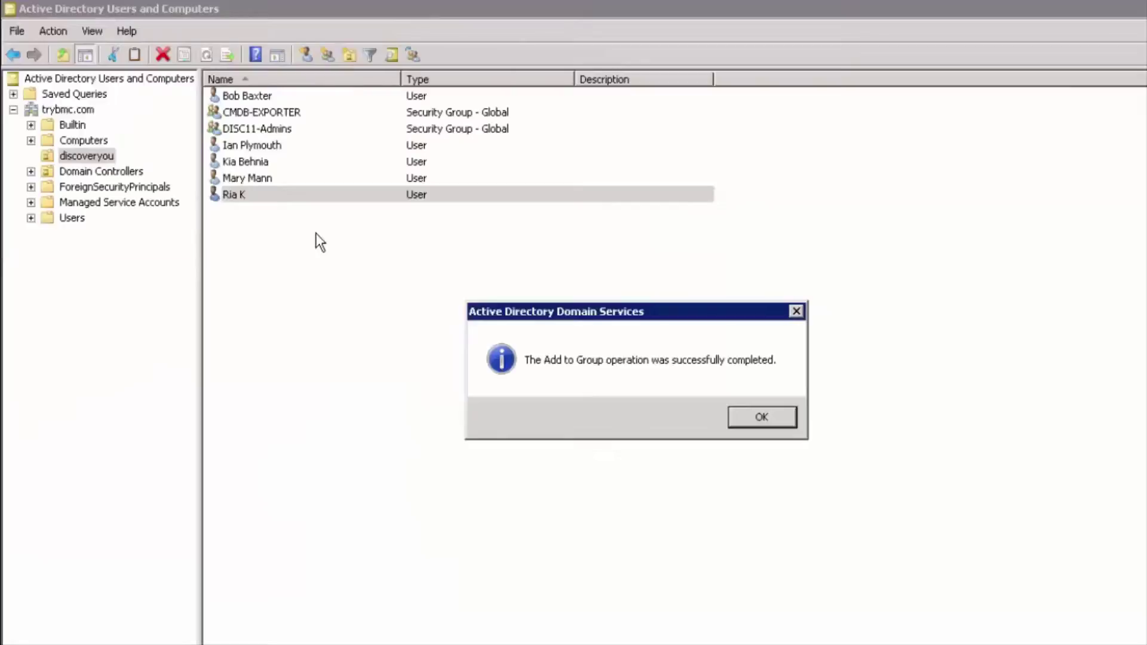
{"action": "left_click", "coordinate": [761, 417]}
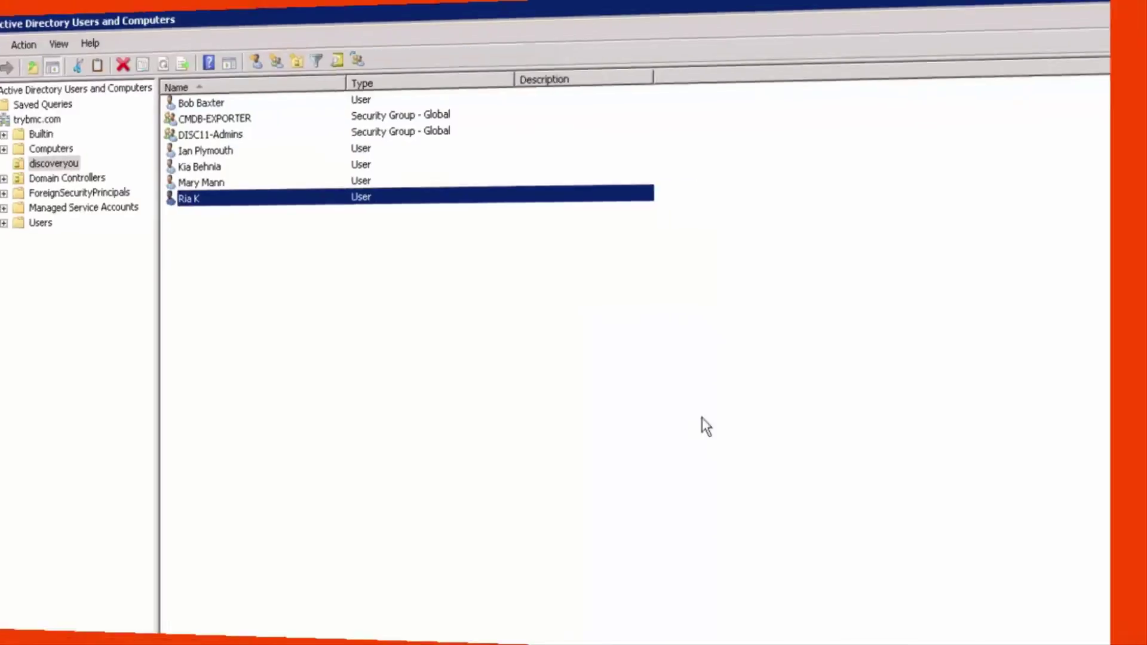
{"action": "type", "text": "a"}
{"action": "key", "text": "Tab"}
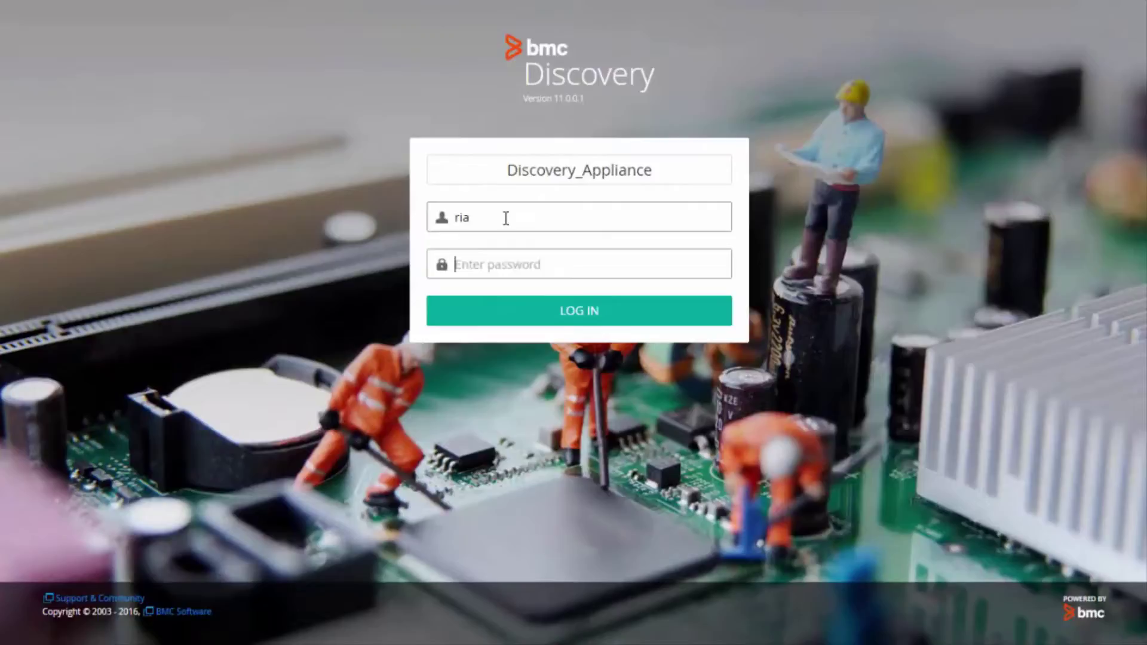
{"action": "type", "text": "********"}
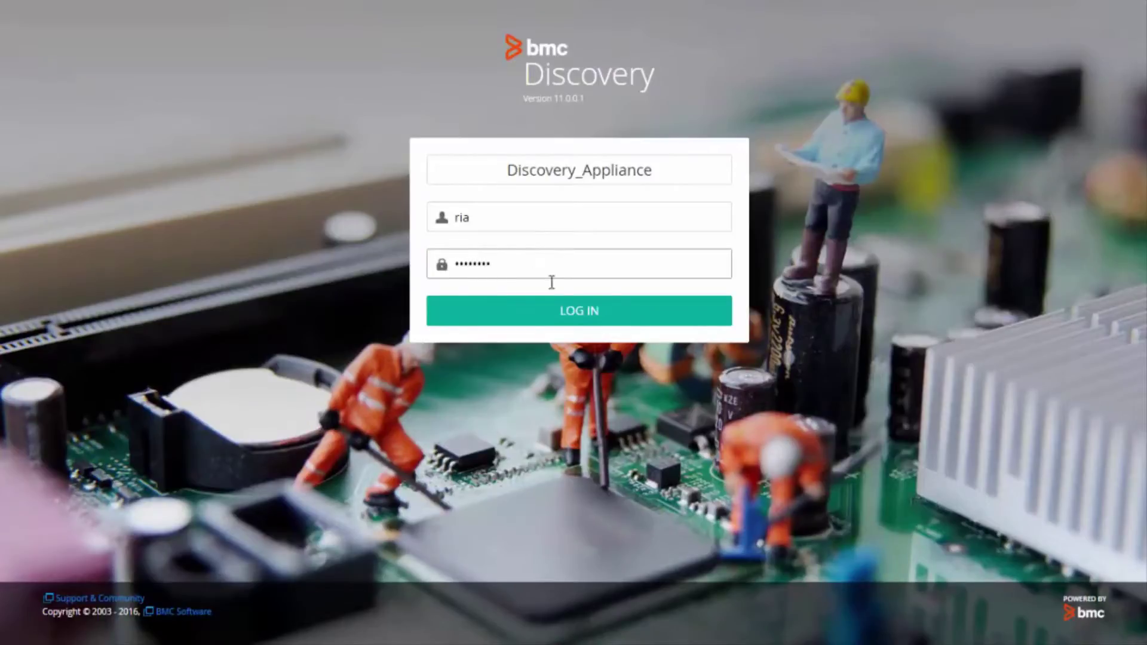
{"action": "left_click", "coordinate": [575, 317]}
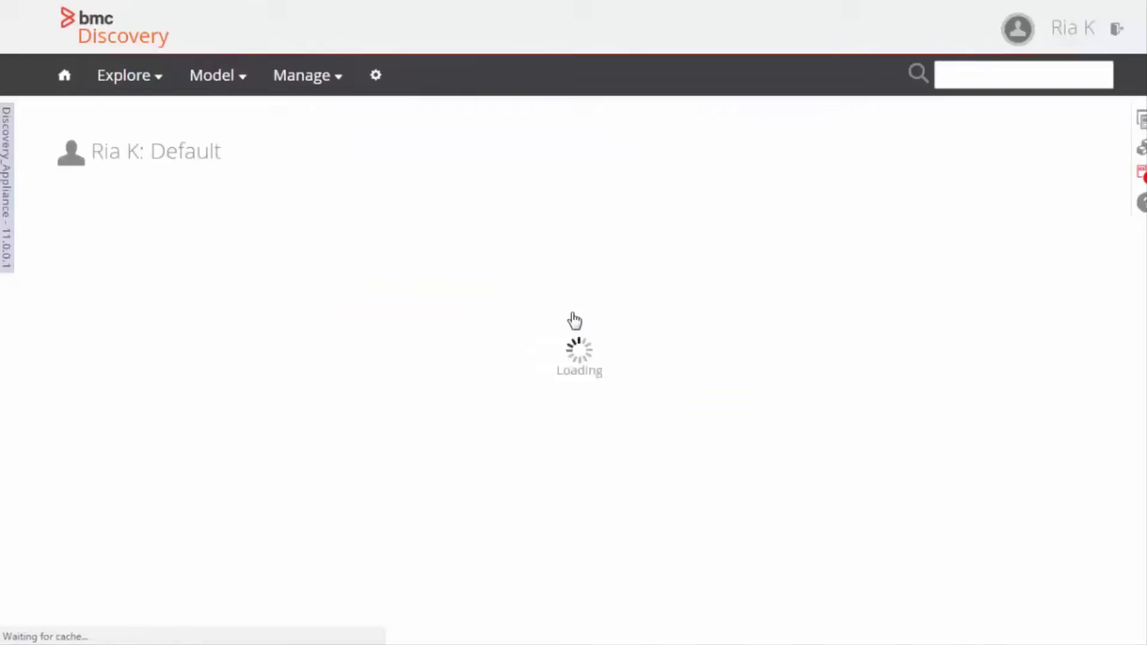